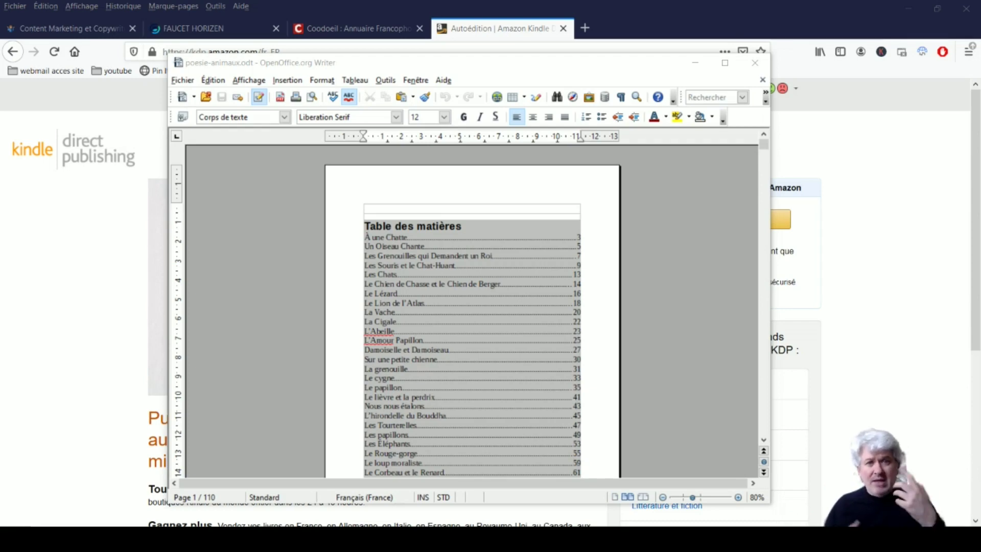
Put the Writer document aside, open the Kindle Direct Publishing library and look through the books listed there
click(695, 63)
click(713, 220)
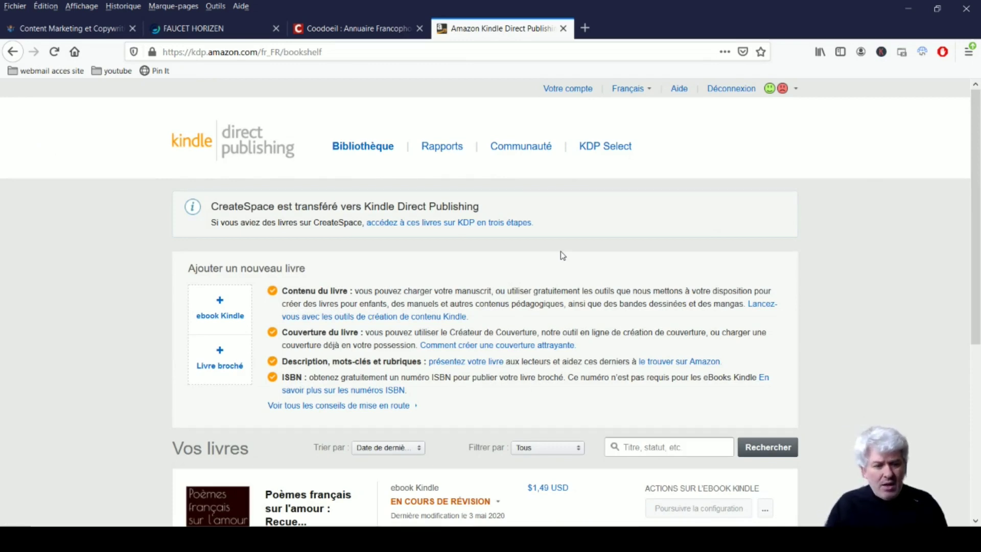
scroll(654, 398, down, 4)
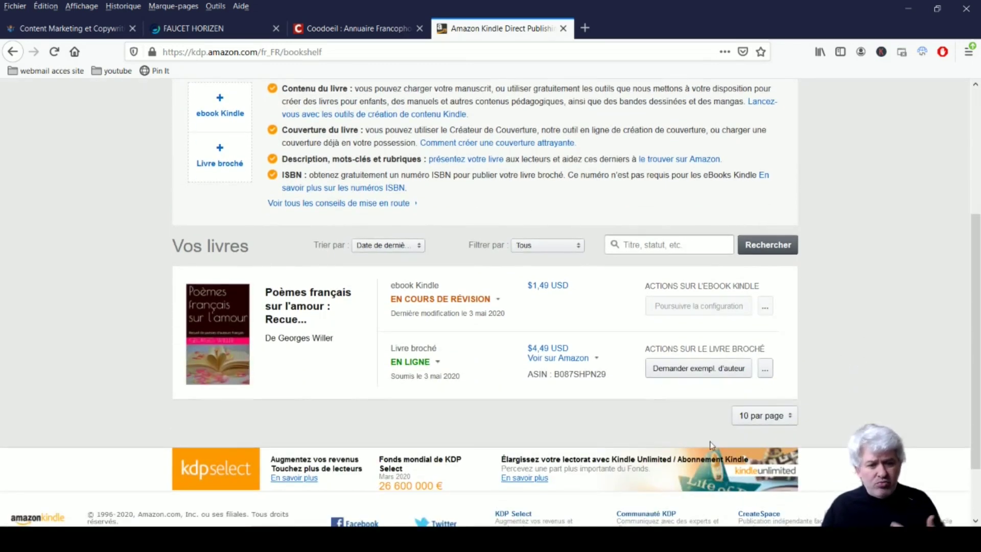
scroll(710, 440, up, 4)
scroll(500, 413, down, 5)
scroll(500, 413, up, 2)
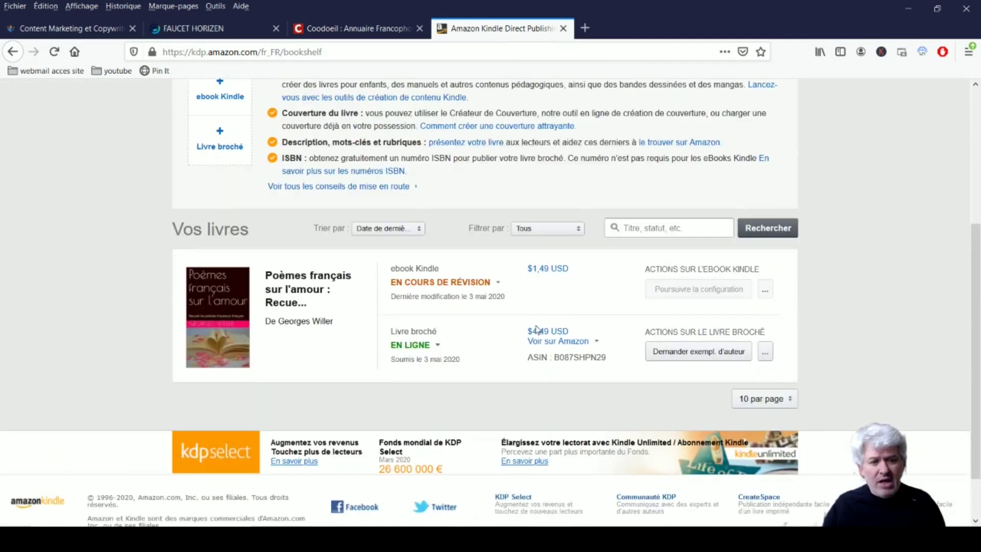
scroll(308, 400, up, 1)
scroll(308, 400, up, 3)
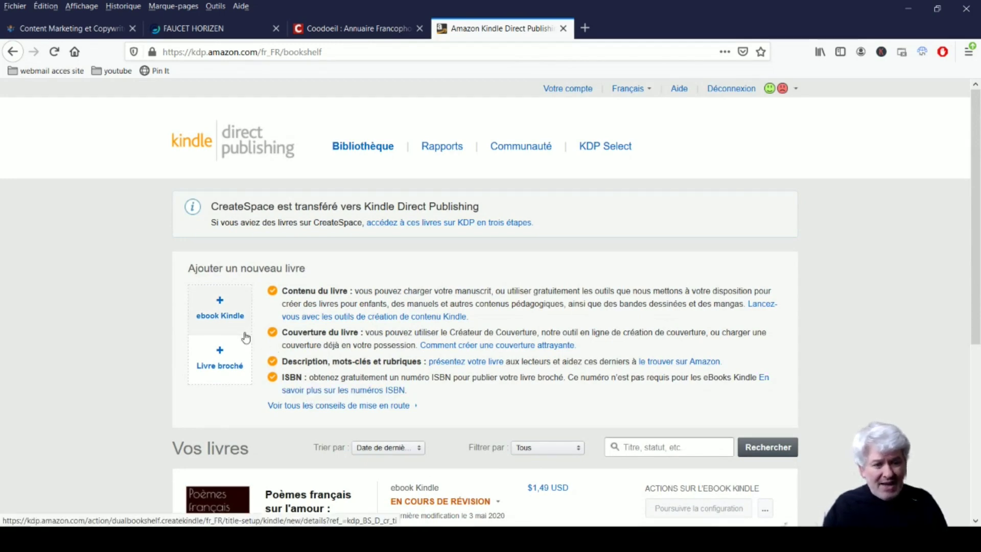
Start a new paperback (Livre broché) and sign in again to reach its details form
click(223, 357)
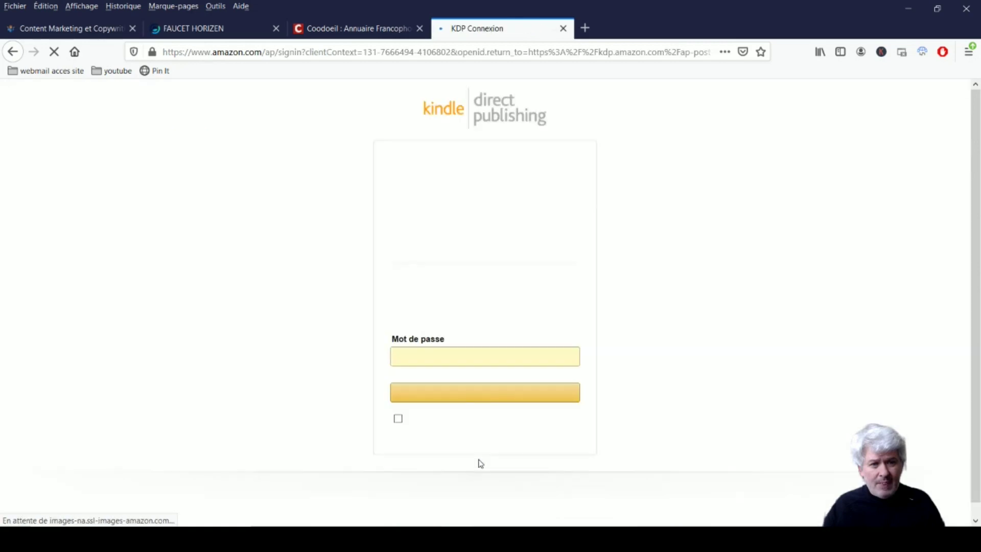
click(479, 420)
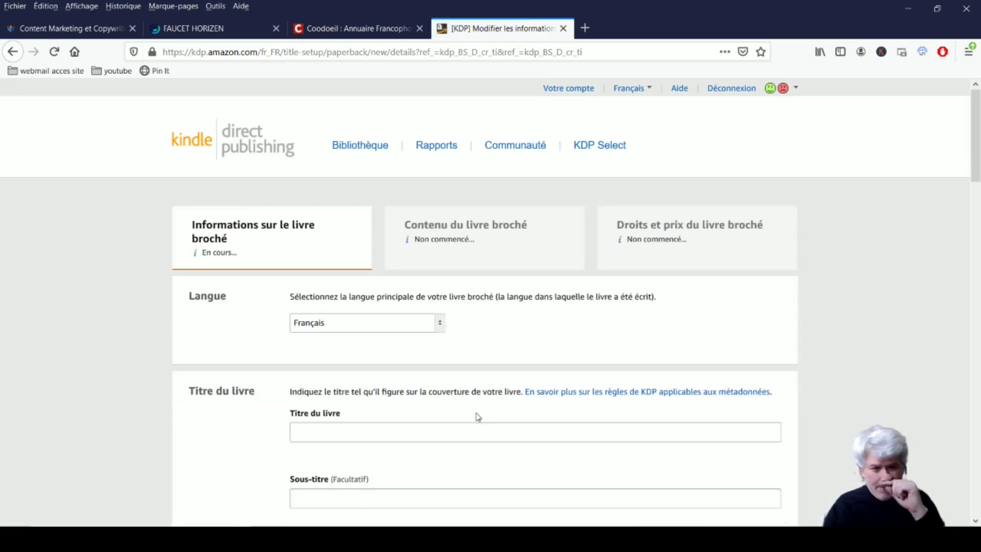
Examine the paperback details form from language and title through author, description, rights, keywords, categories and adult content
scroll(503, 331, down, 3)
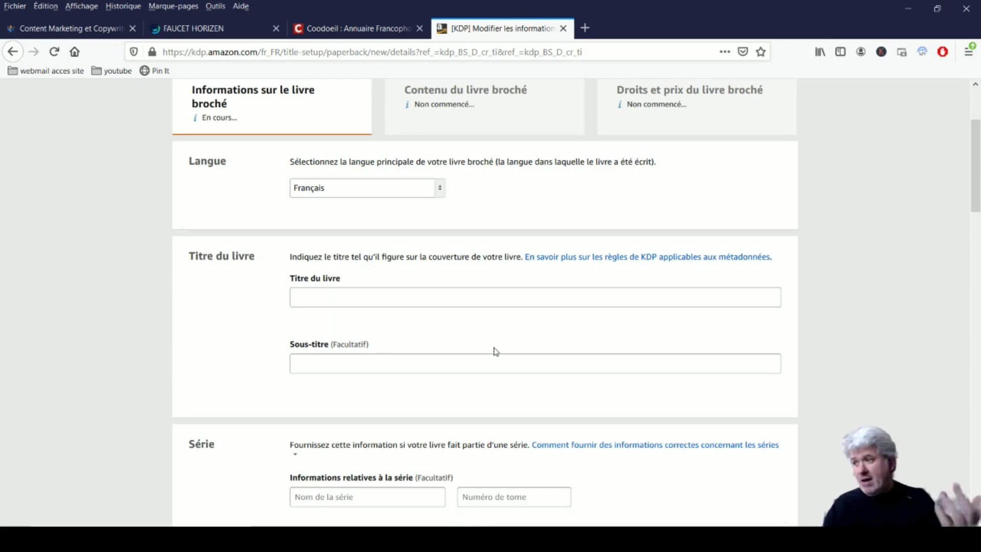
scroll(475, 337, down, 2)
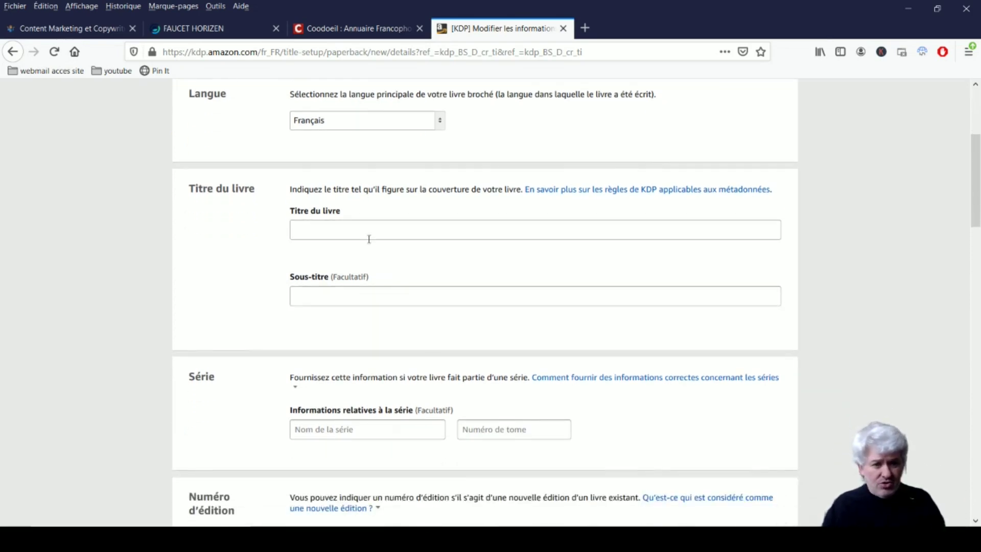
click(342, 228)
scroll(358, 363, down, 4)
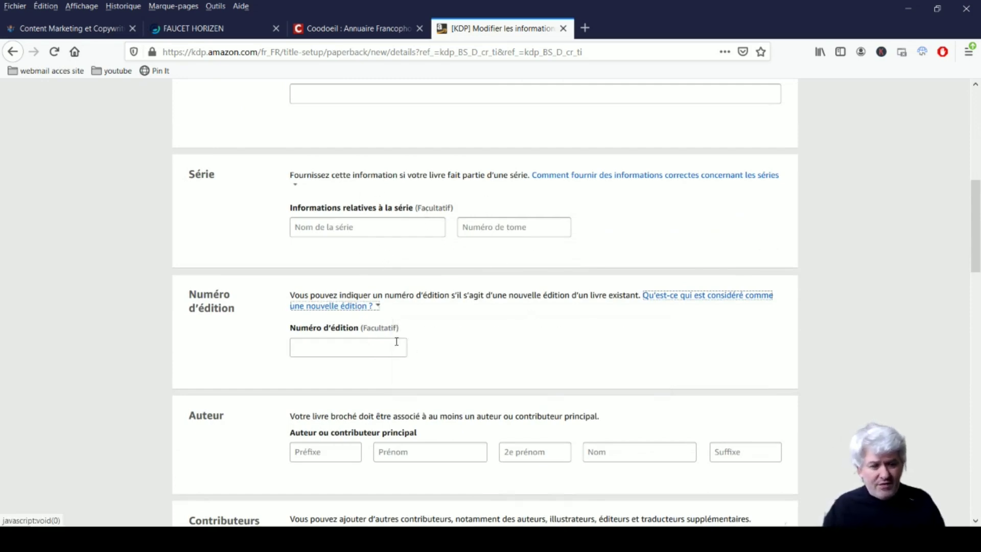
scroll(393, 348, down, 4)
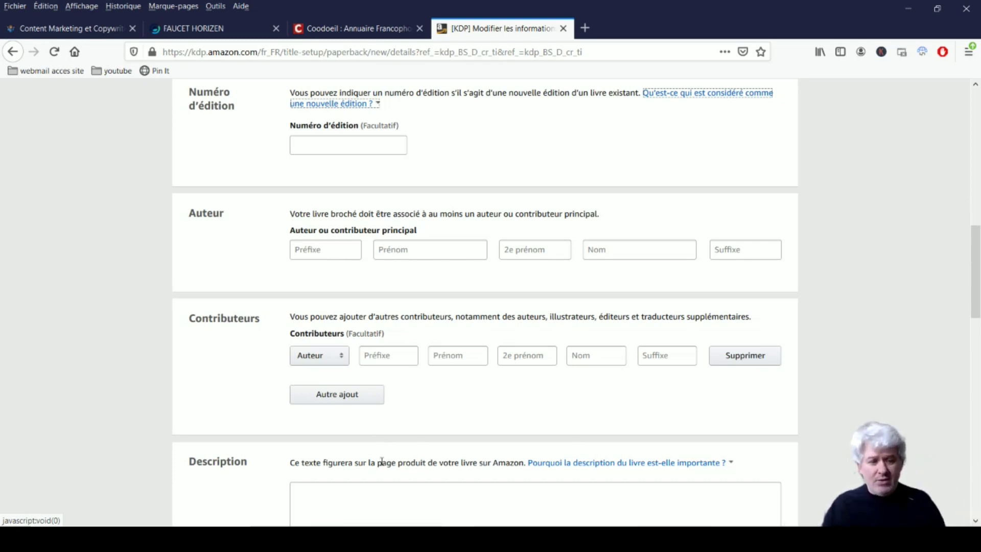
scroll(382, 462, down, 3)
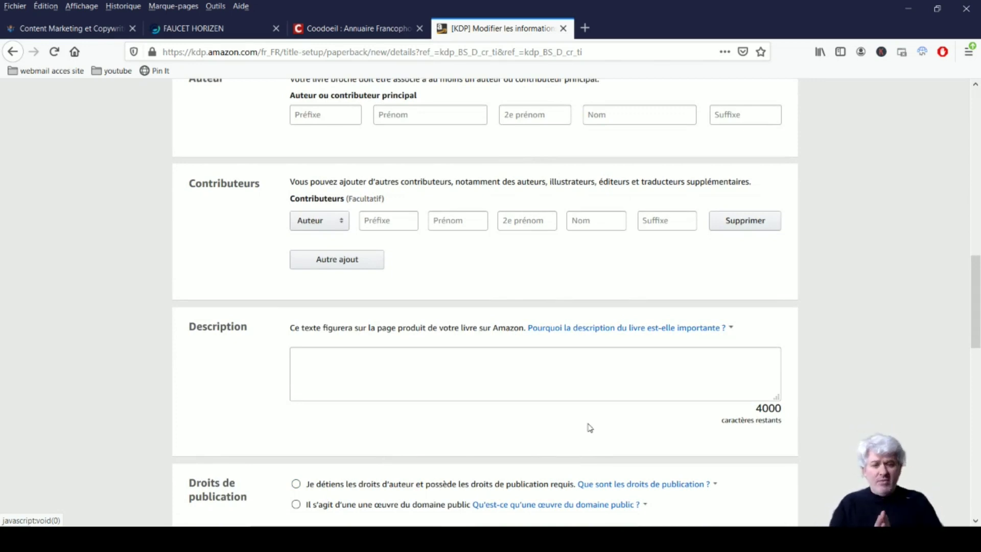
scroll(643, 391, down, 2)
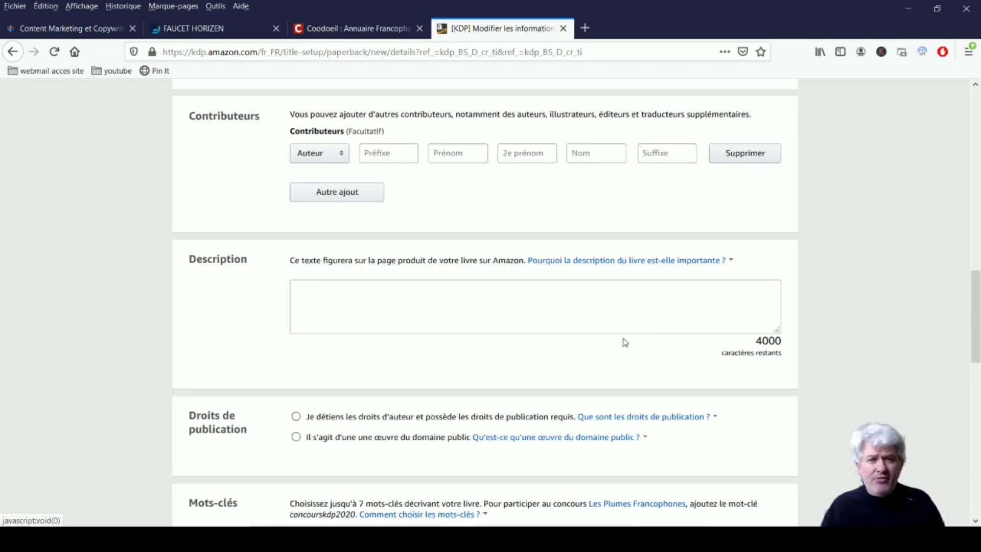
scroll(624, 341, down, 4)
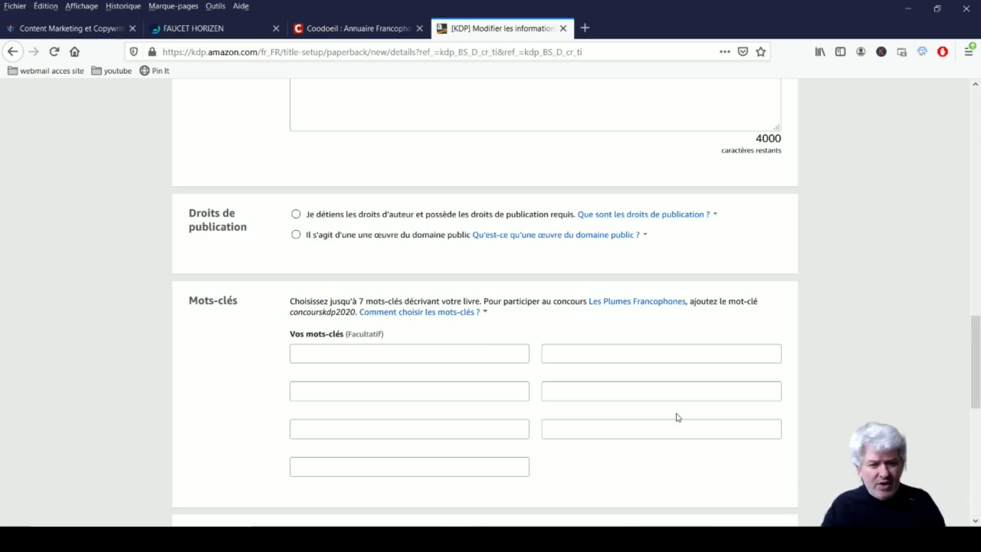
scroll(676, 416, down, 3)
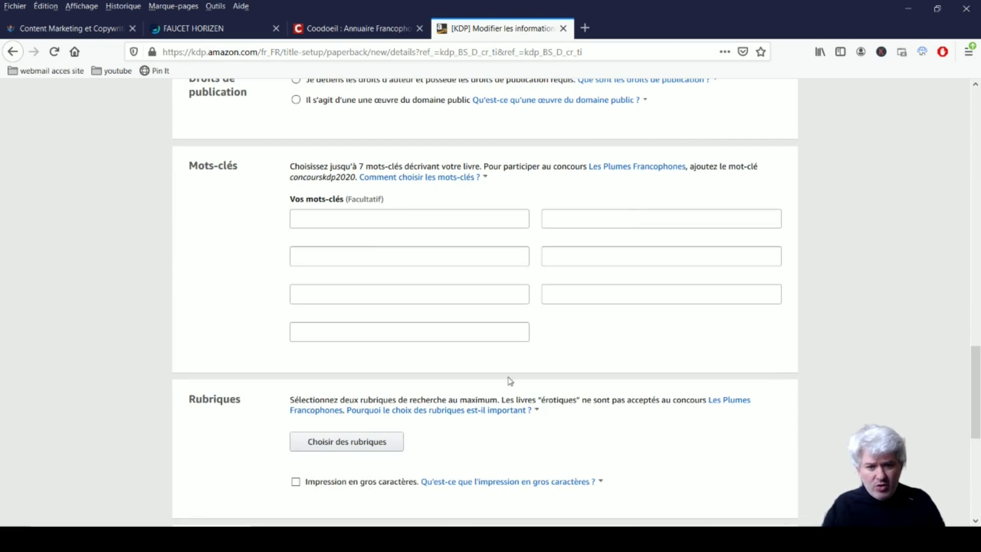
scroll(421, 283, down, 4)
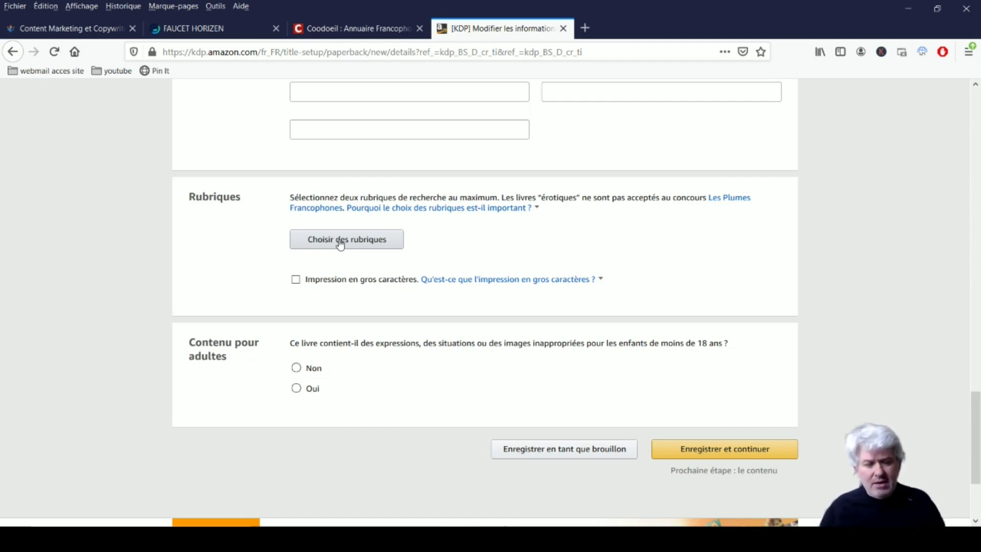
scroll(396, 284, down, 2)
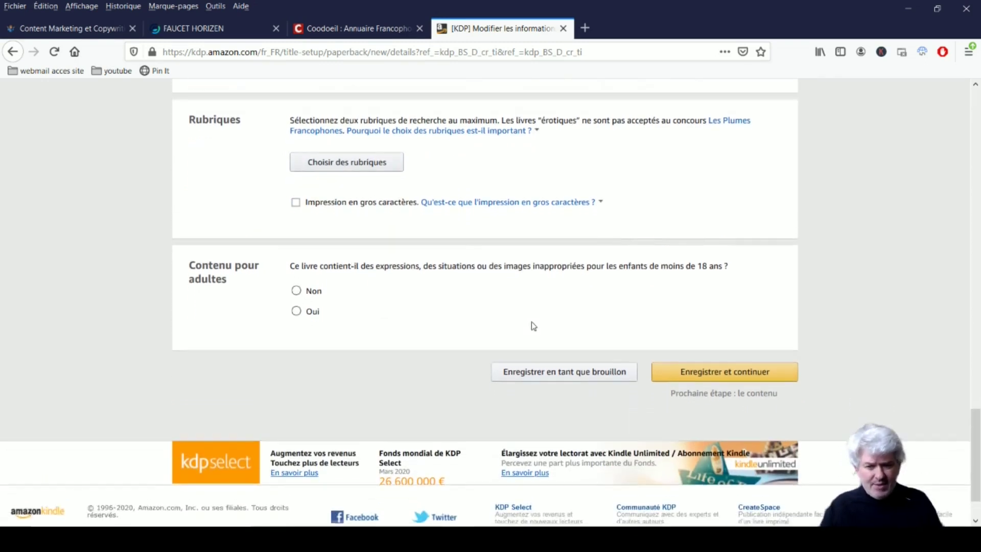
Try to save the blank details form and continue, and check which fields are mandatory
click(677, 382)
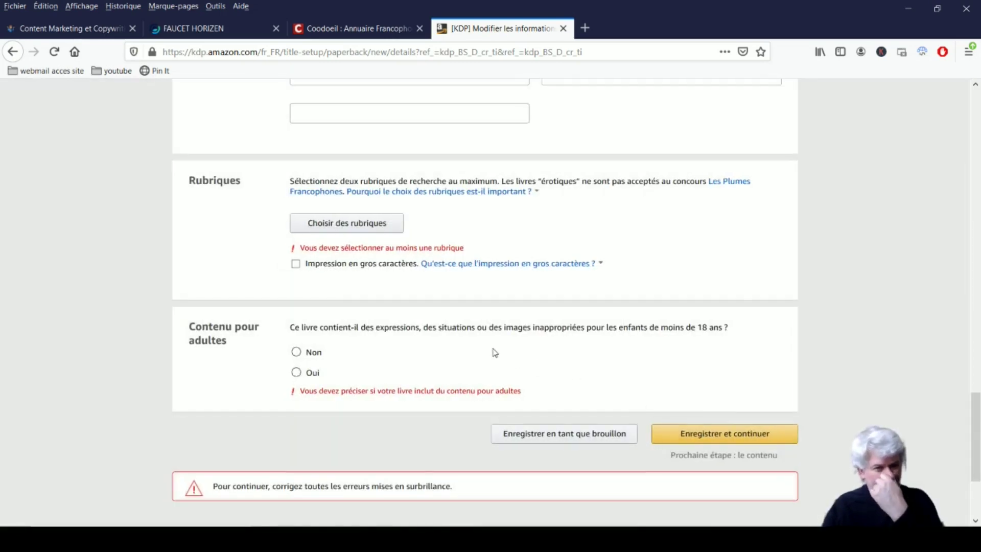
scroll(493, 338, up, 15)
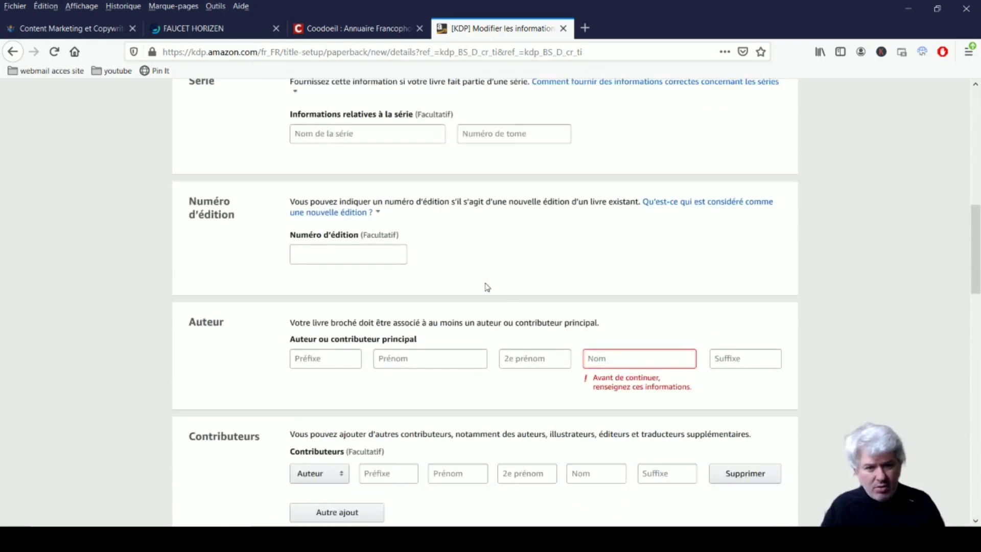
scroll(475, 433, up, 7)
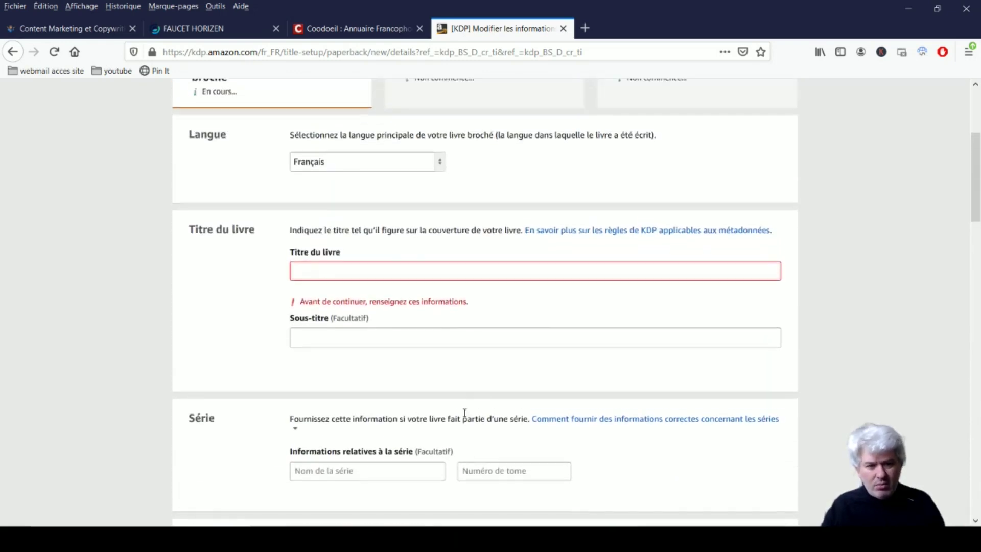
scroll(465, 413, up, 3)
scroll(425, 402, down, 3)
Set the book title to "Documentaire"
click(338, 269)
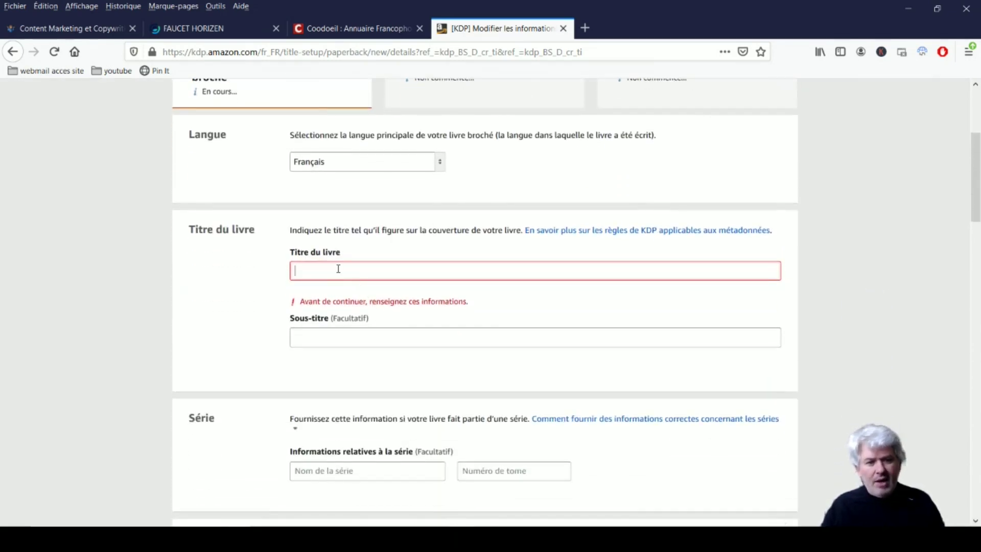
text(Poe)
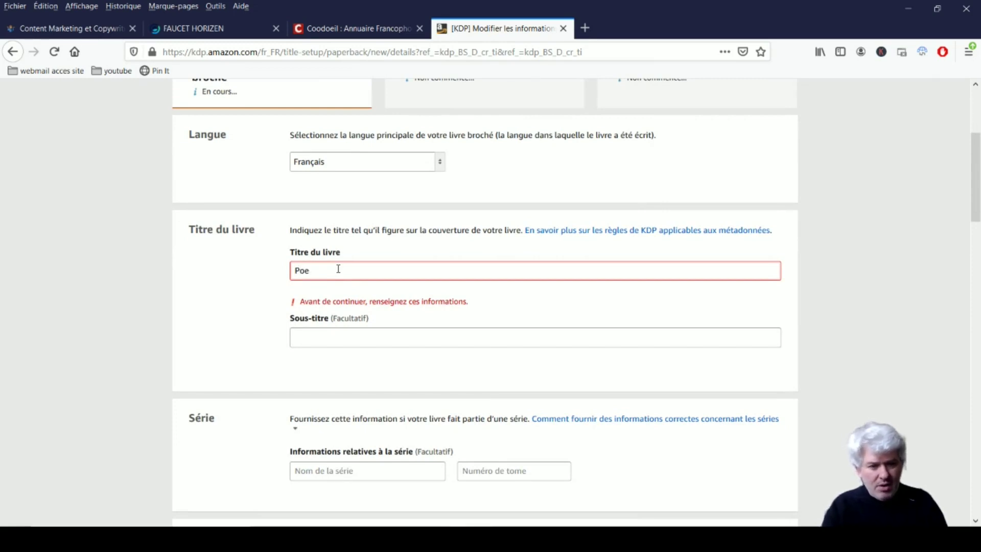
key(BackSpace)
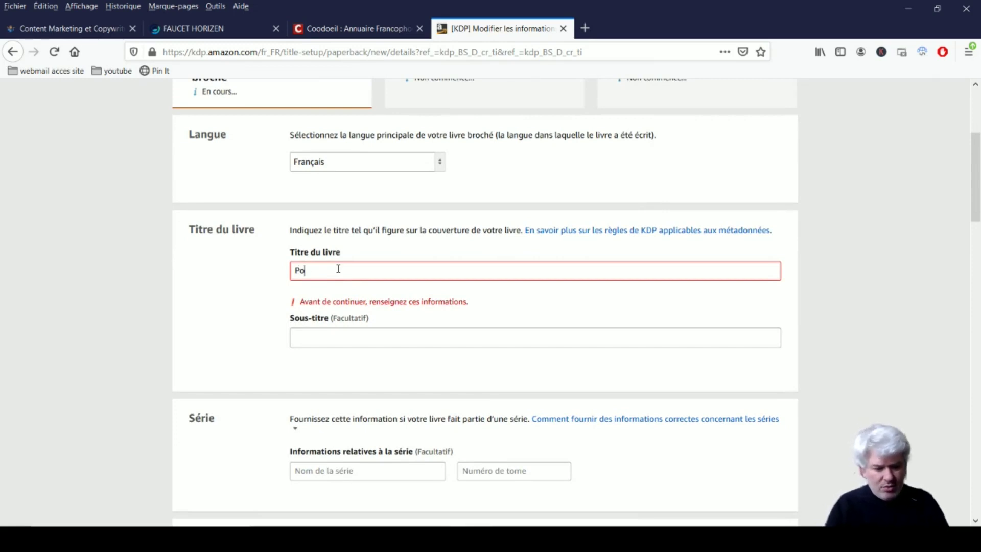
key(BackSpace)
key(BackSpace)
text(Doc)
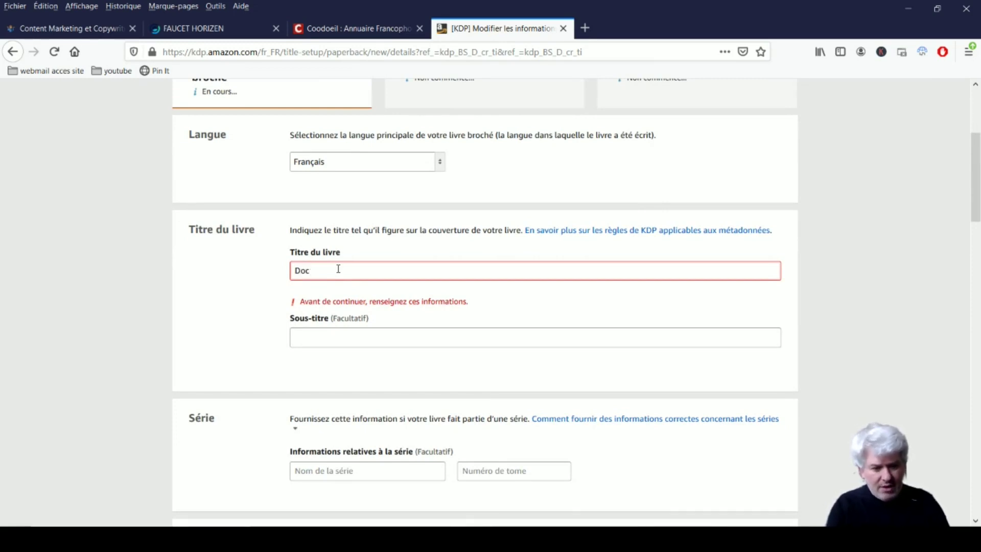
text(umentaire)
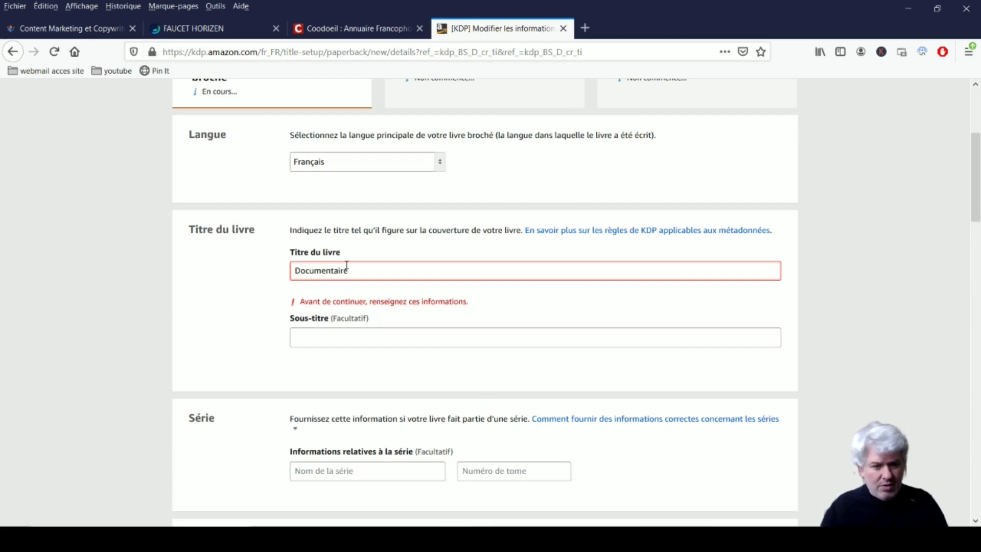
Enter the main author's last name in the Auteur section
scroll(513, 419, down, 8)
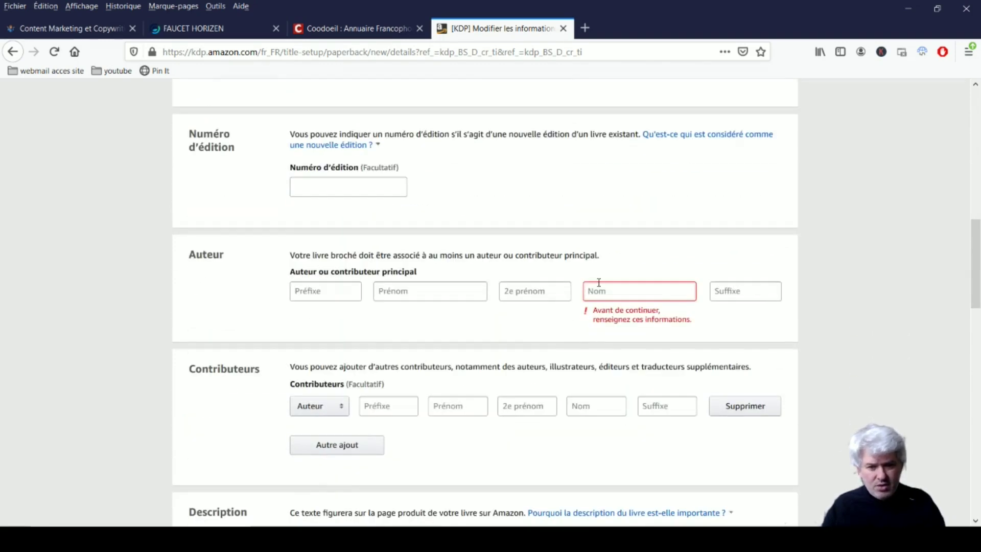
text(Pisson)
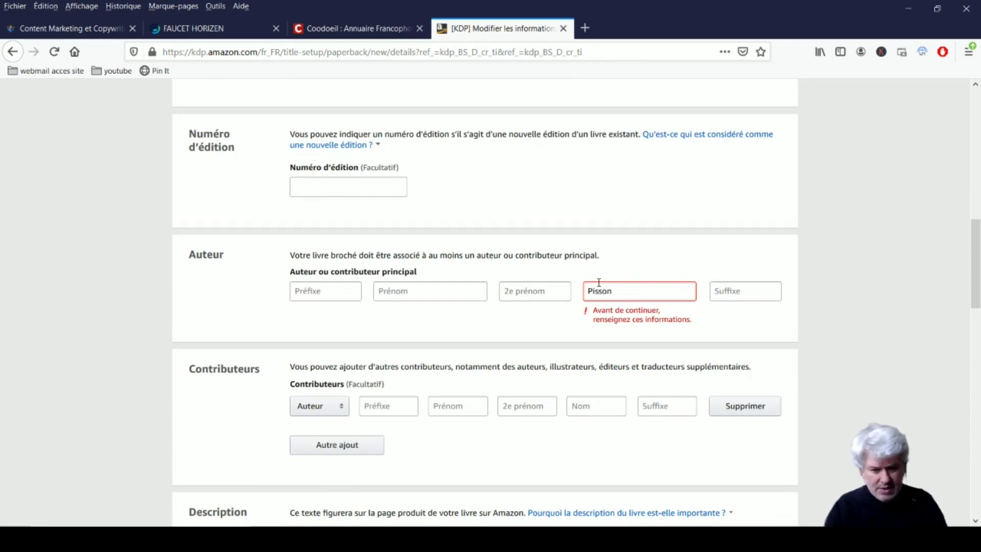
text(l)
Fill the book description with five lines of random placeholder letters, starting with "fjgkj jlmbnkm"
scroll(599, 282, down, 8)
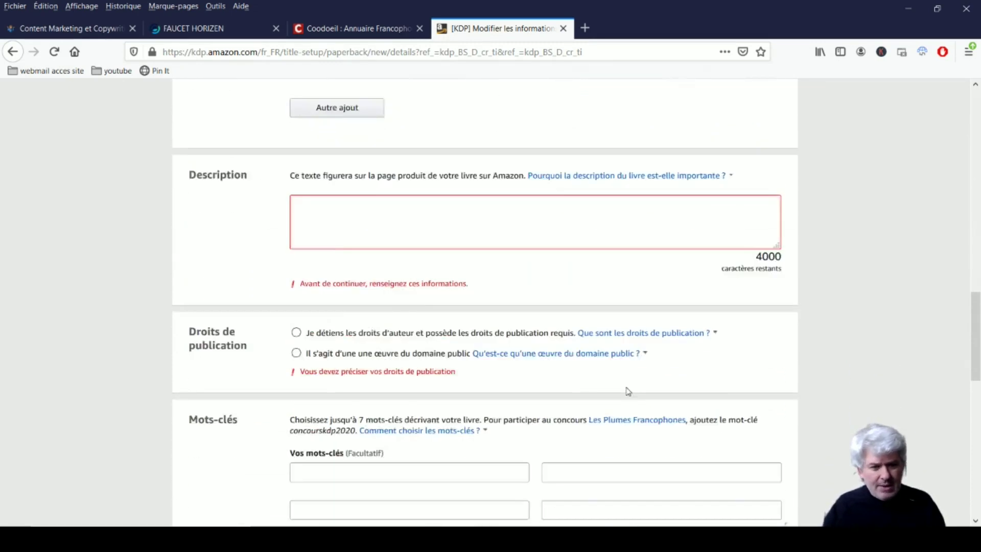
text(fjgkj jlmbnkm jg*dskg,ùdgd)
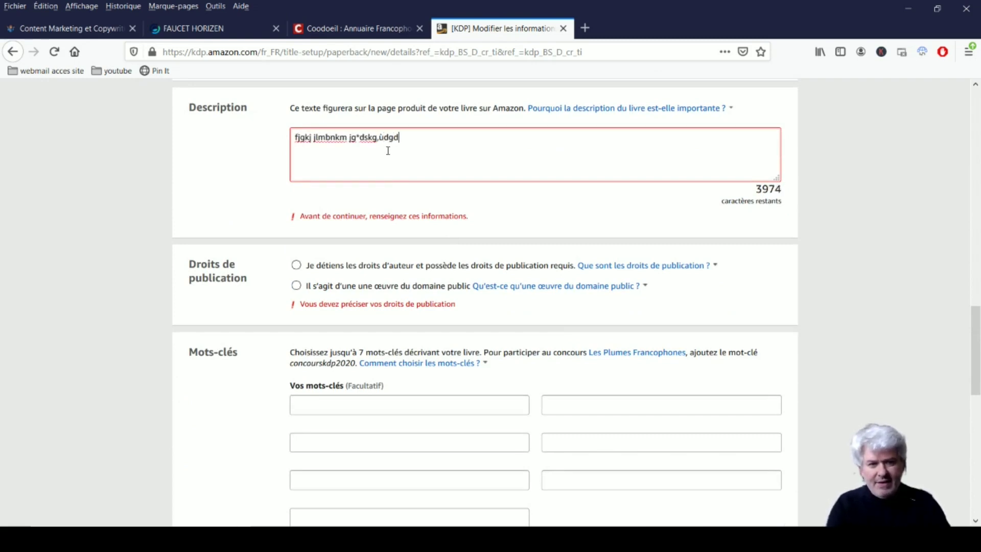
key(Return)
text(GDK GMKMDHKMHGMFDHQG JDµg)
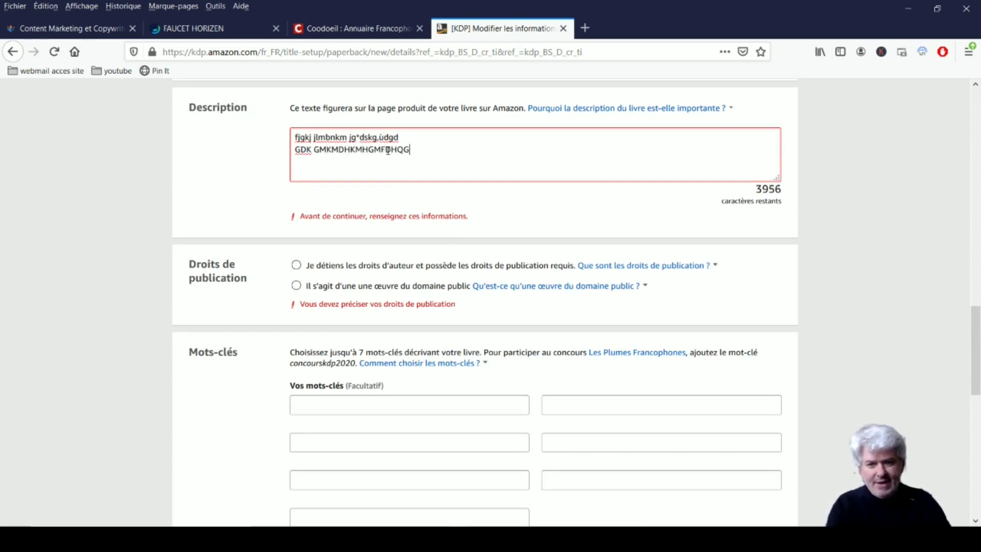
key(Return)
text(dGKD GNJKMHGKMDgjkds)
key(Return)
text(GDS)
key(Return)
text(dGD¨KG µ)
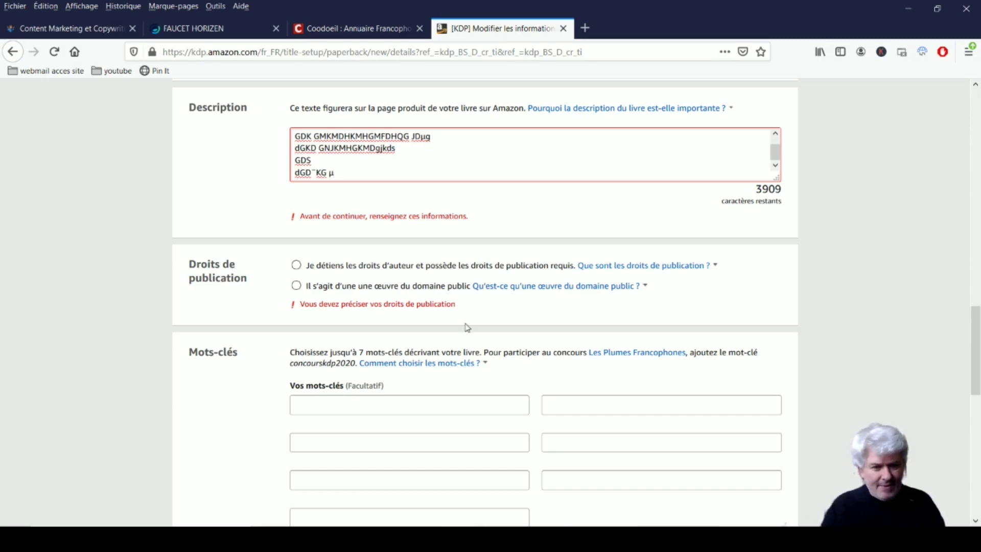
Declare the book a public domain work in the publishing rights section
scroll(467, 328, down, 2)
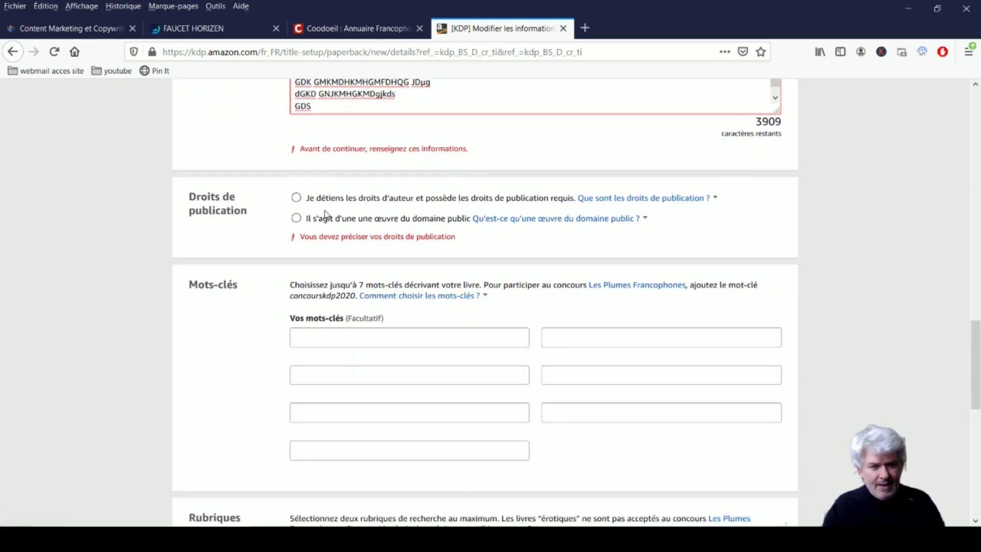
click(296, 218)
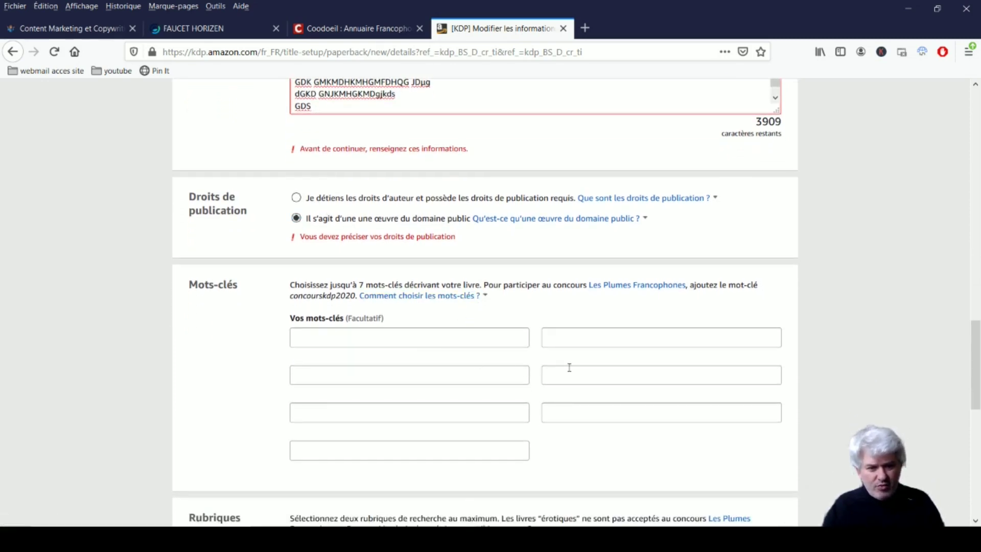
Assign the book to the Fiction > Général category and save the category selection
scroll(569, 367, down, 2)
scroll(532, 305, down, 4)
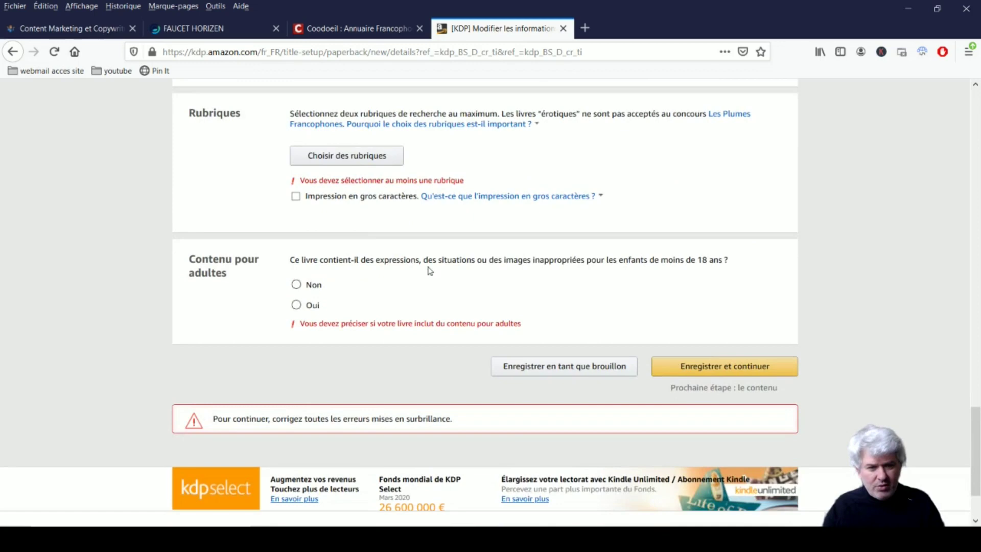
click(370, 160)
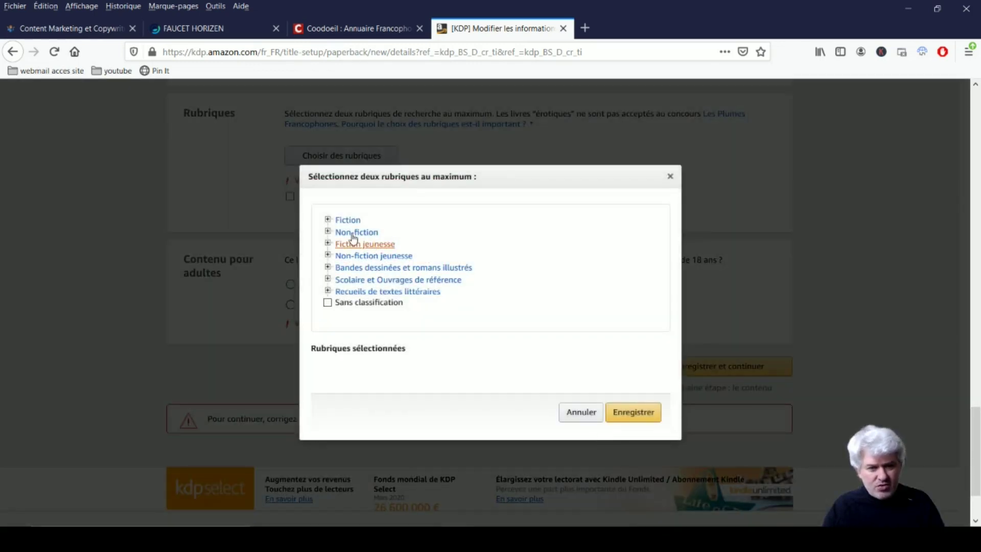
click(328, 220)
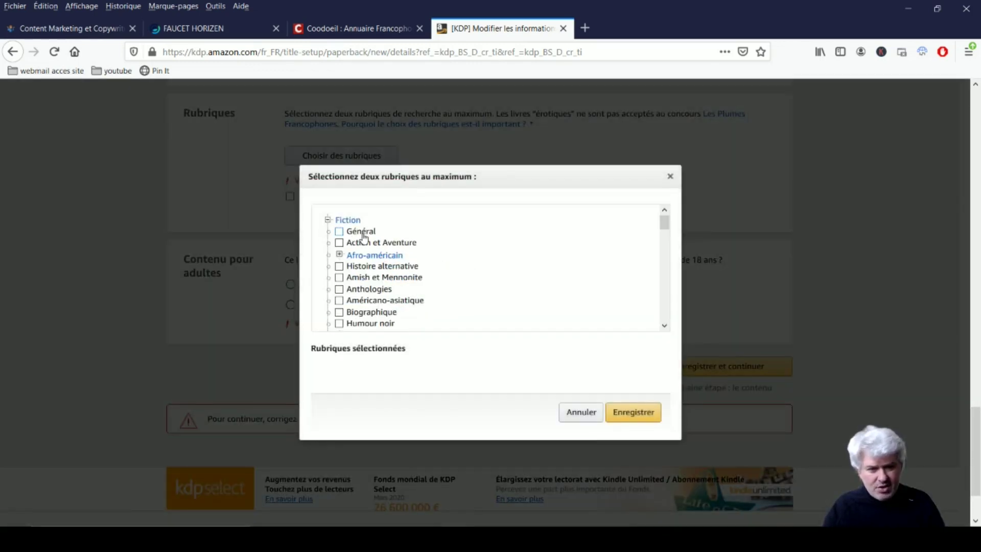
click(360, 232)
click(659, 434)
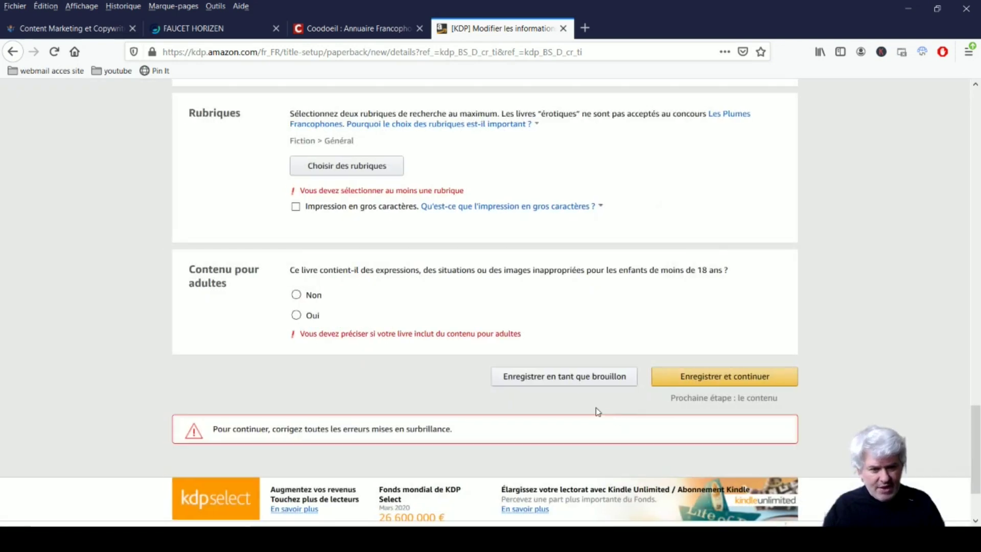
Answer Non to the adult content question, then save the book details and continue to the content stage
click(297, 294)
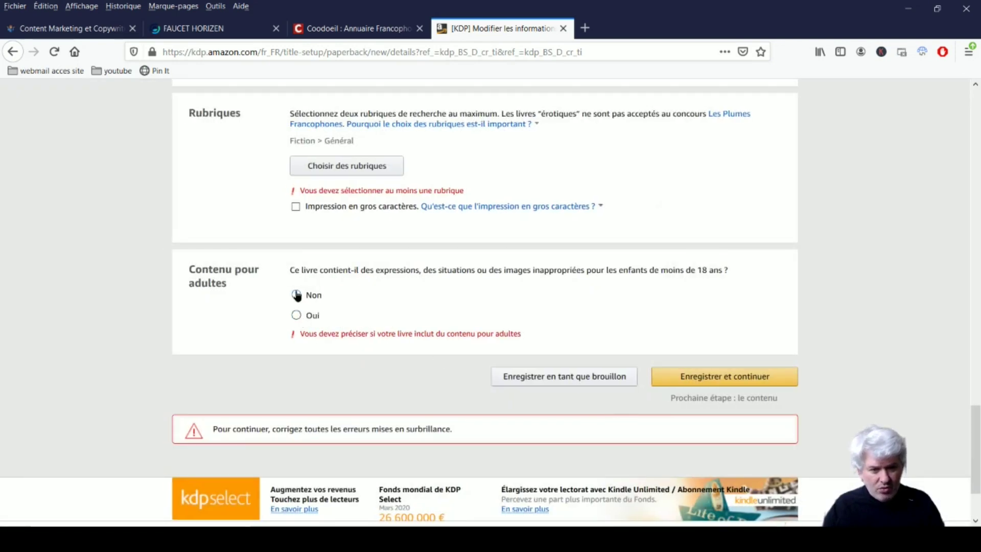
click(723, 378)
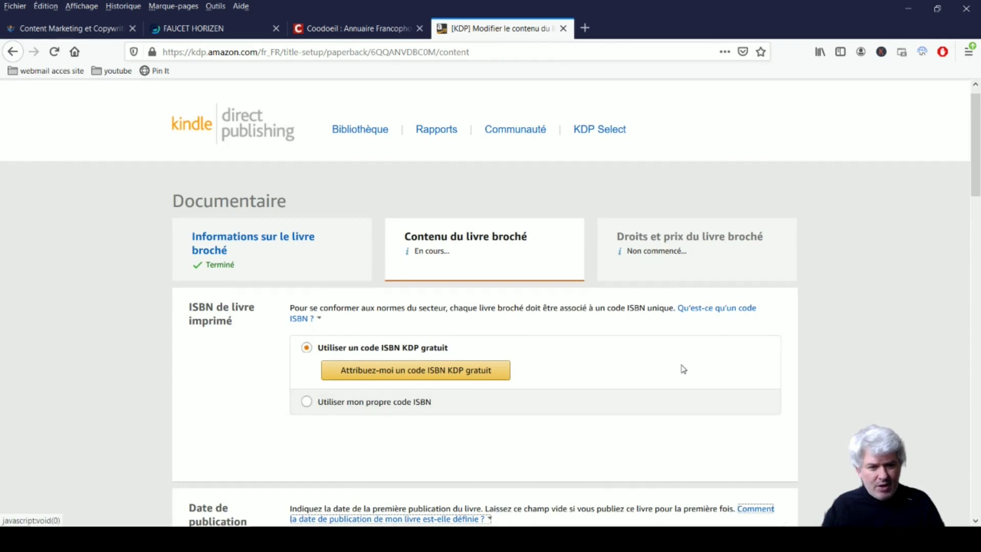
Assign a free KDP ISBN to the paperback and confirm the assignment
scroll(682, 368, down, 2)
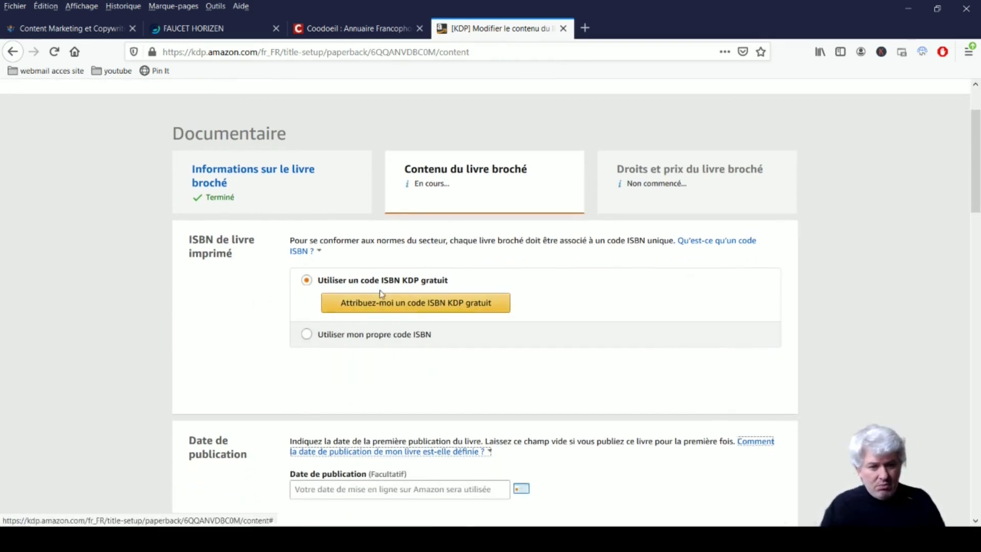
click(421, 305)
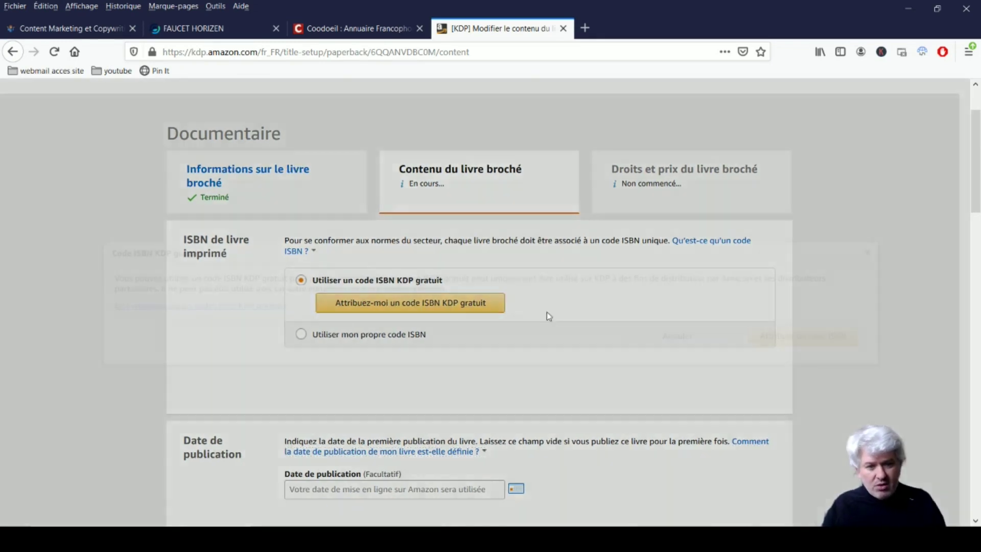
click(795, 337)
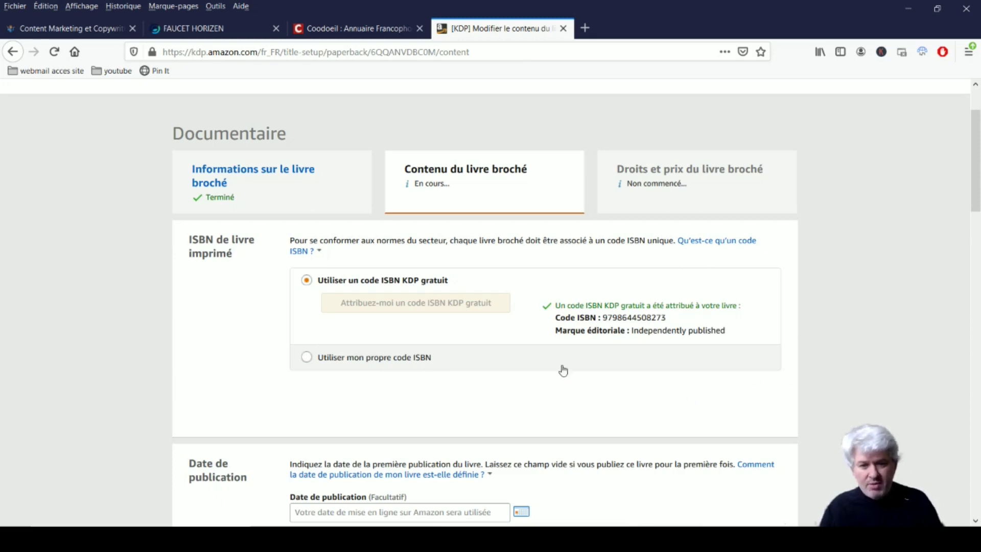
Review the publication date, print options with the bleed help text, manuscript upload and cover sections of the paperback content page
scroll(690, 357, down, 5)
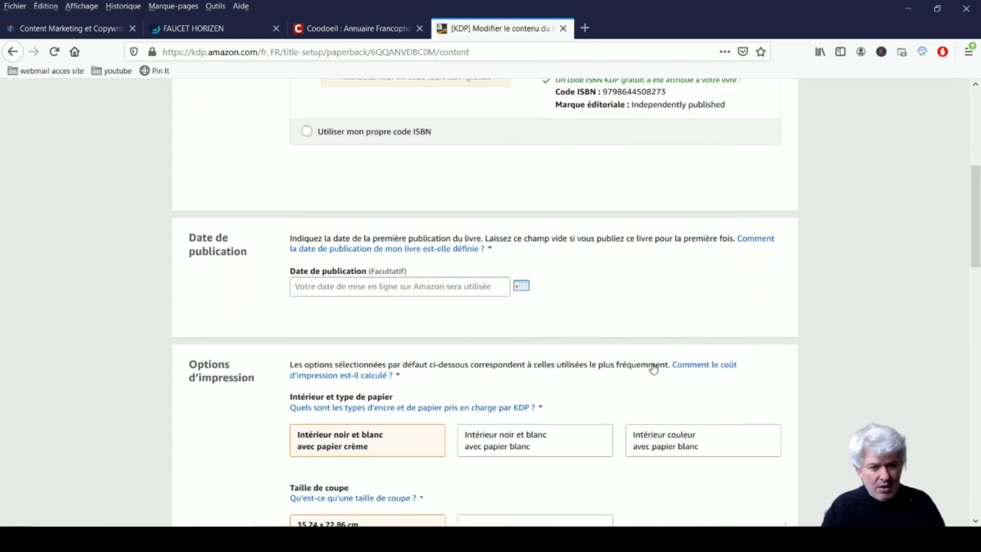
scroll(469, 292, down, 1)
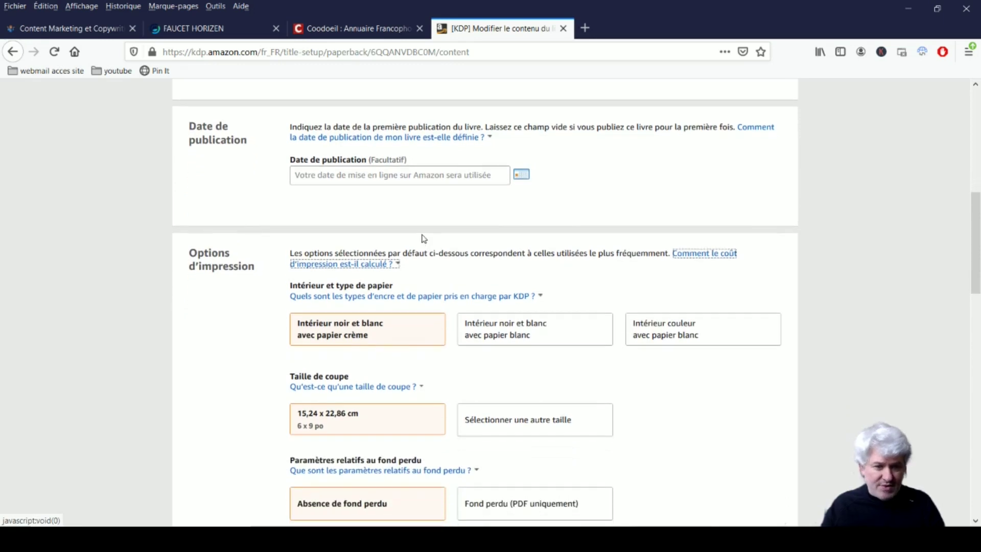
scroll(423, 281, down, 3)
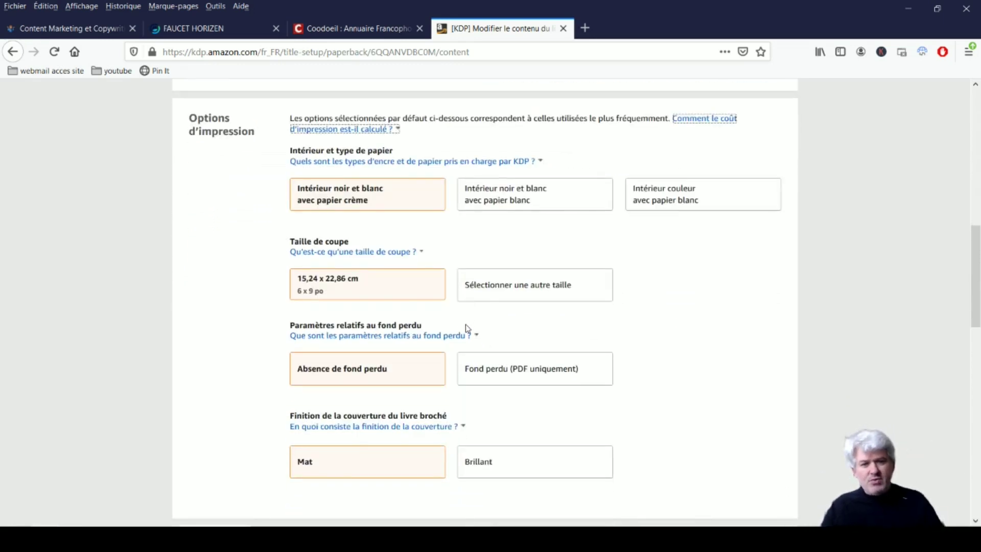
click(467, 333)
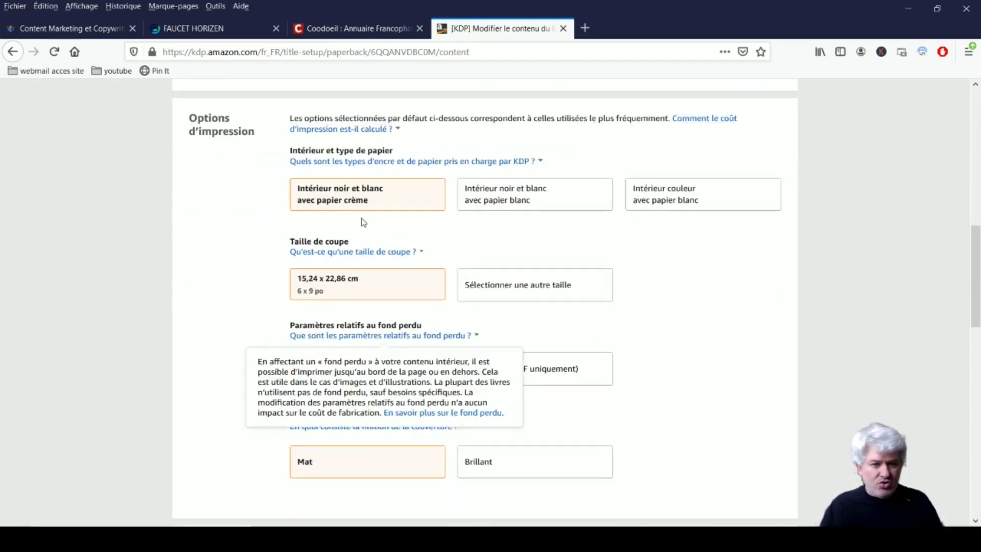
click(349, 197)
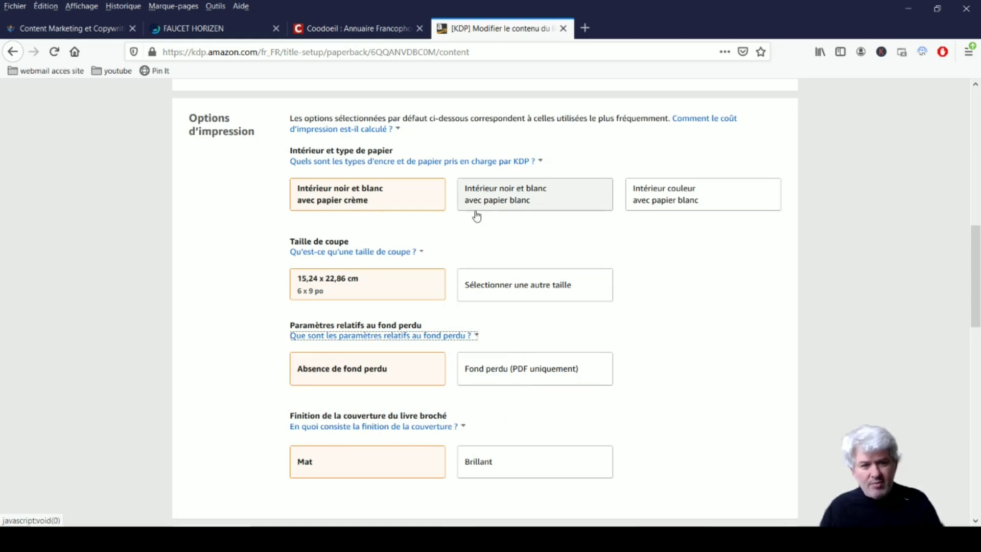
scroll(672, 366, down, 3)
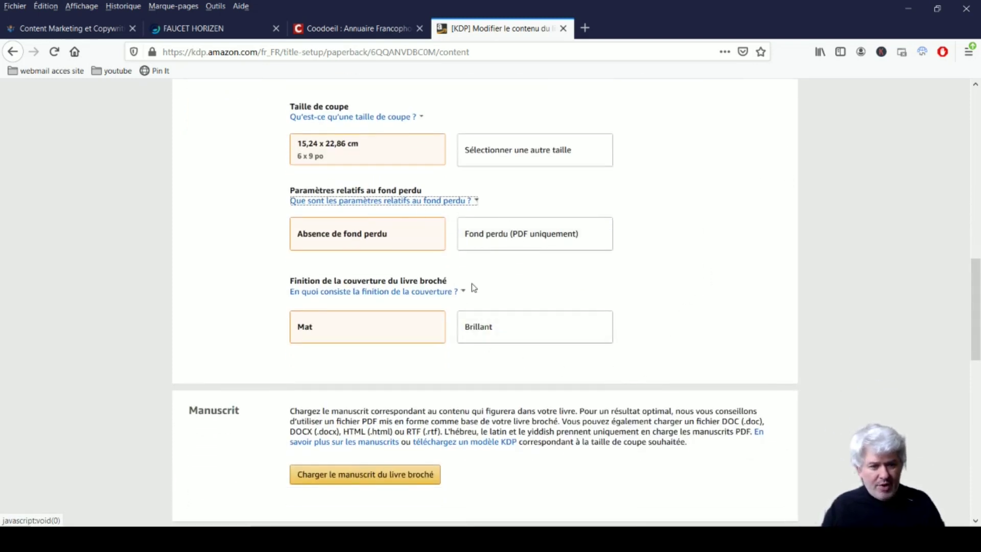
scroll(485, 291, down, 3)
scroll(528, 291, down, 2)
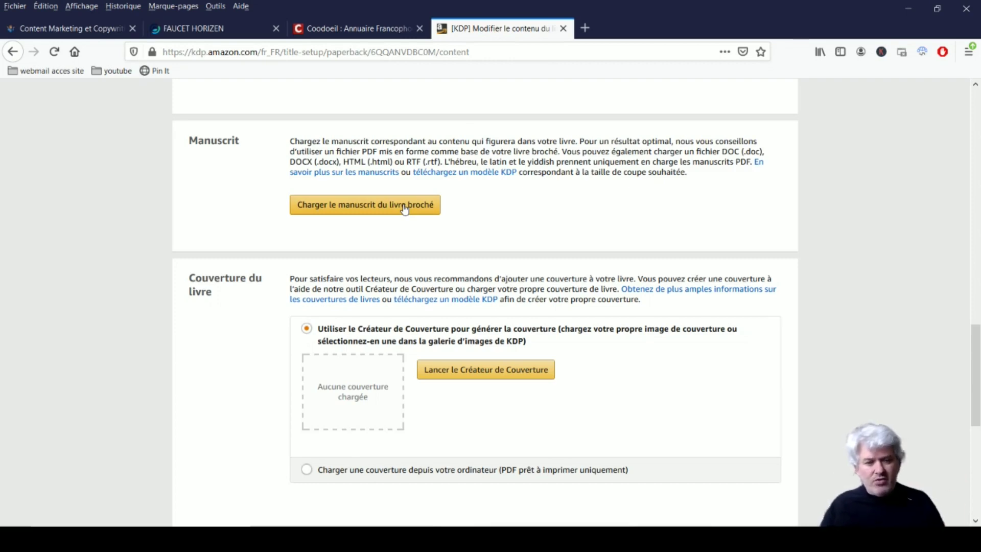
scroll(404, 209, down, 2)
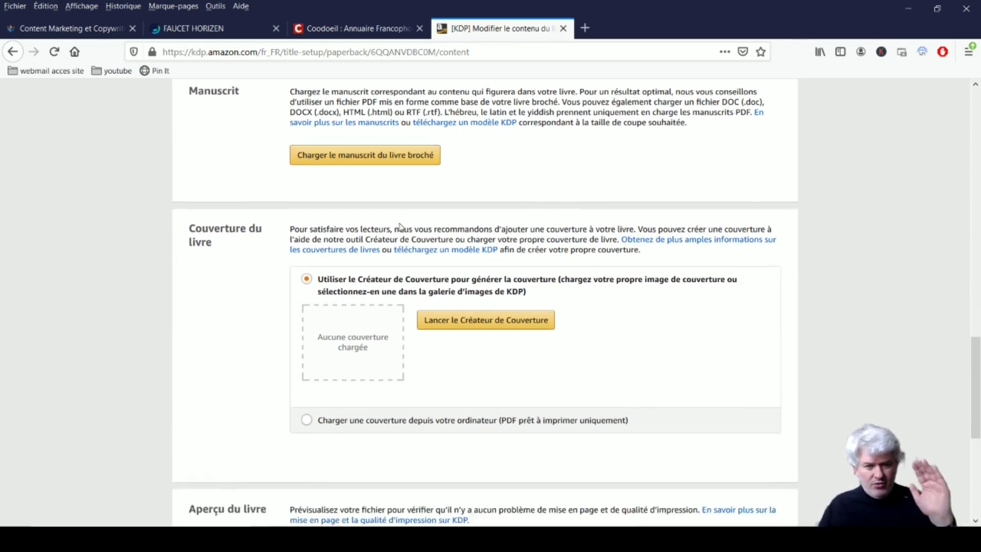
scroll(403, 211, up, 2)
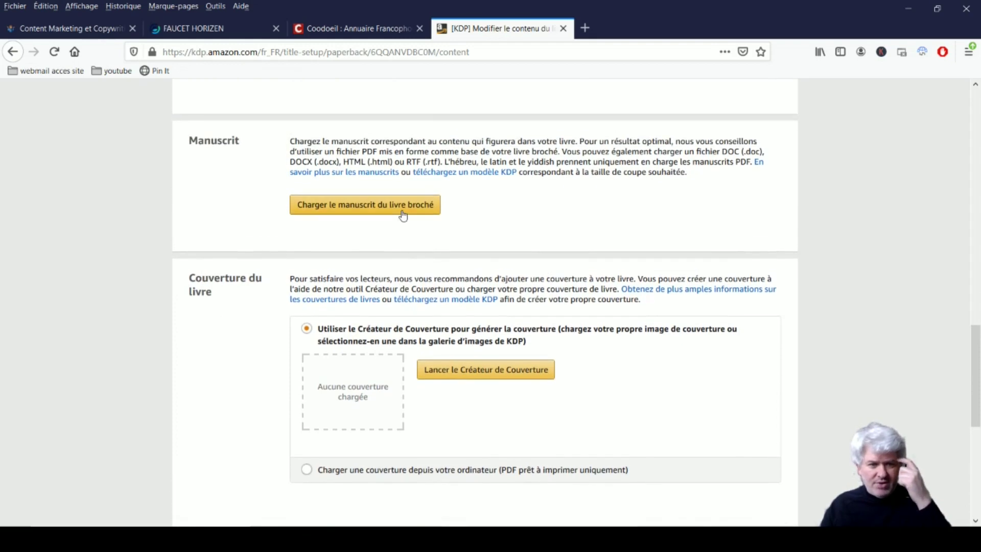
Try the Cover Creator with the tightrope businessman image from the gallery's Affaires et voyage > Entreprise category, and exit without choosing a design
scroll(396, 245, down, 4)
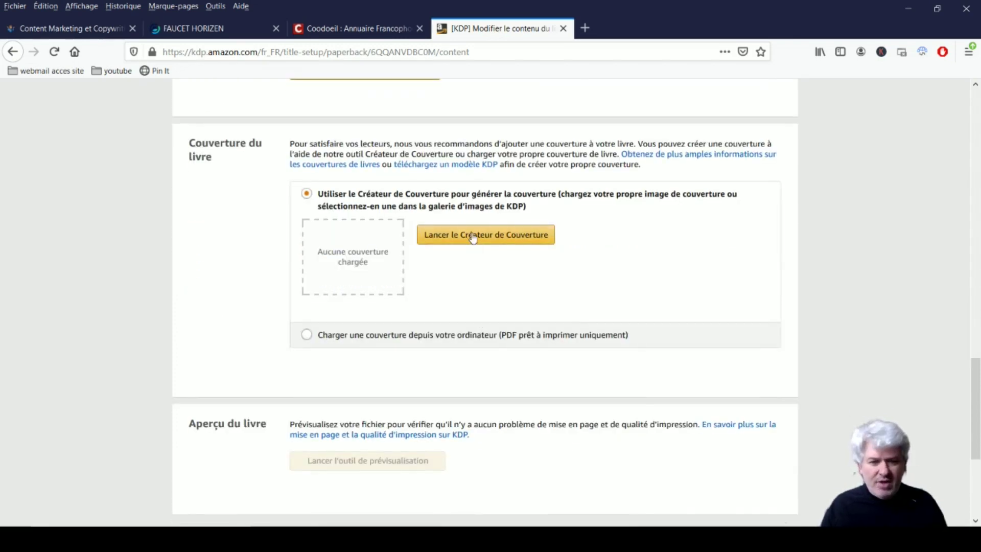
click(473, 236)
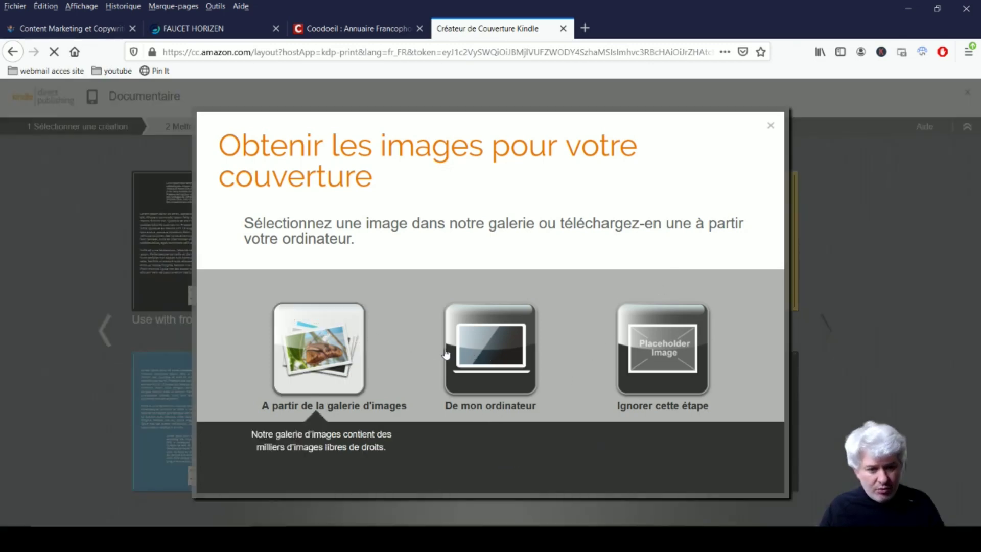
click(322, 335)
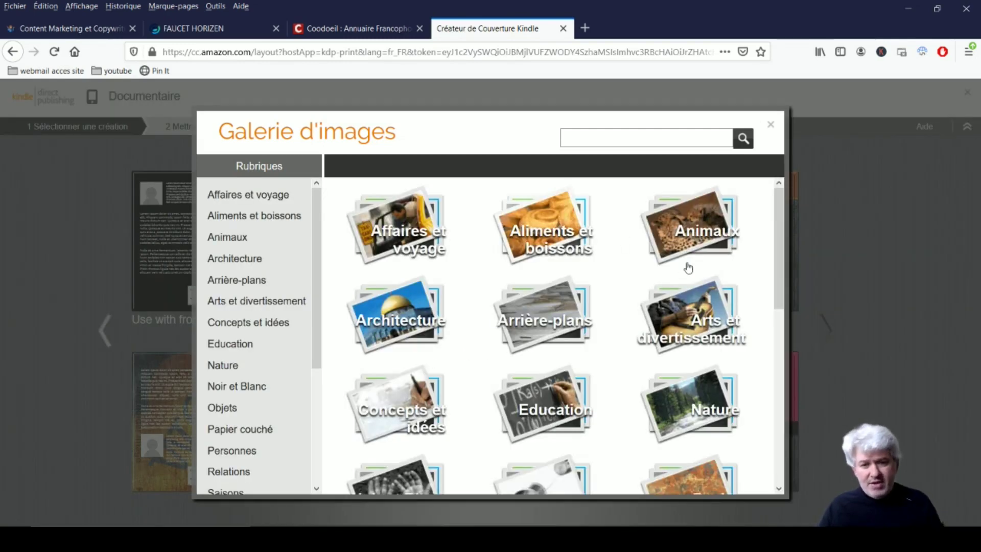
click(415, 236)
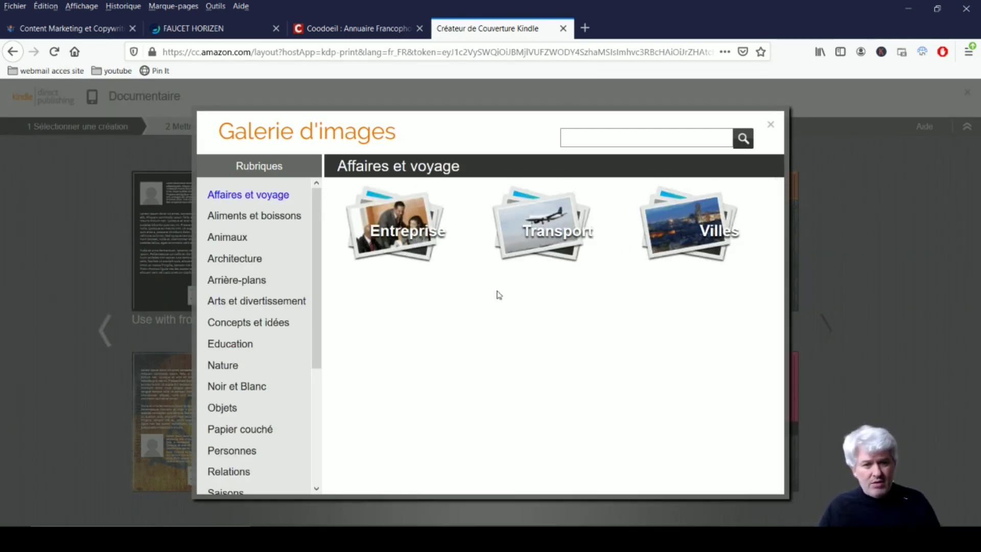
click(437, 250)
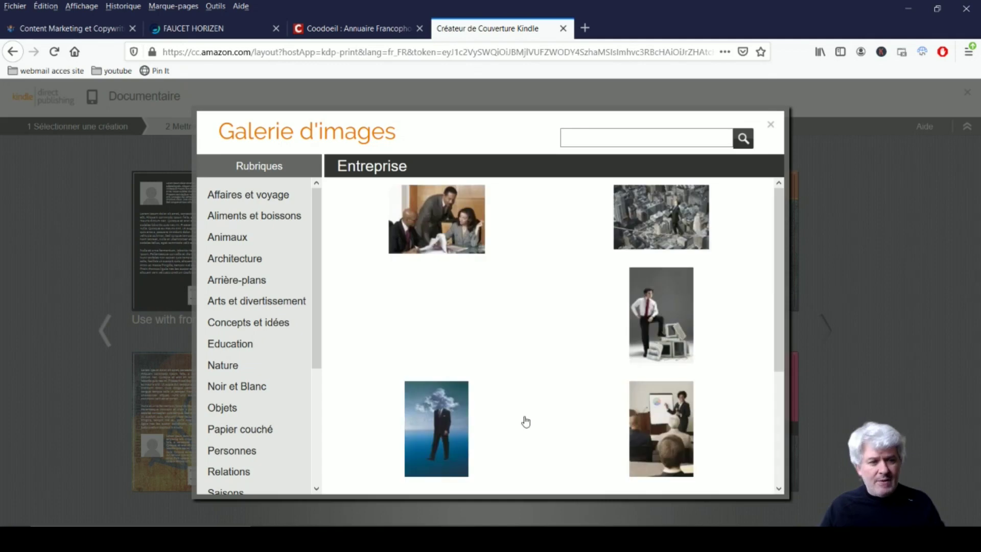
click(673, 222)
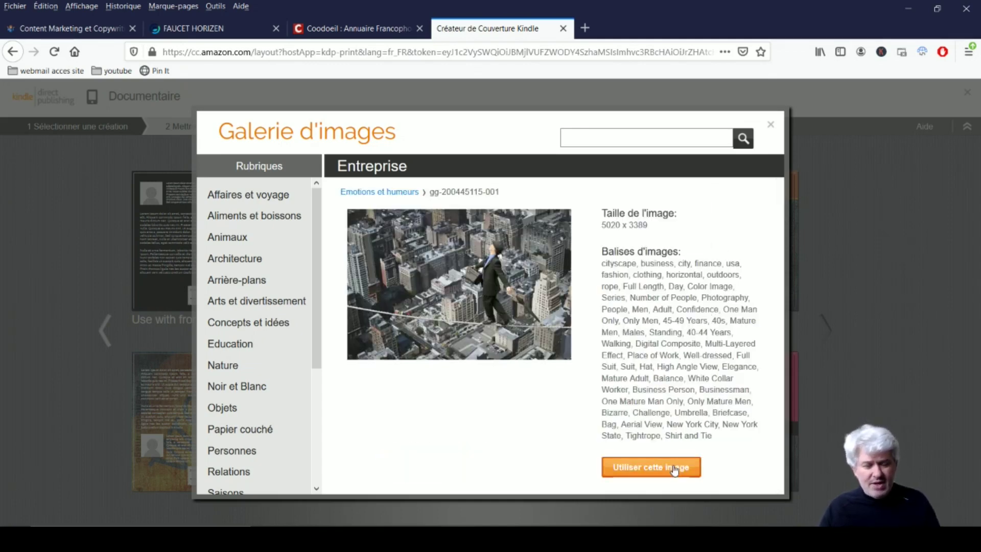
click(674, 468)
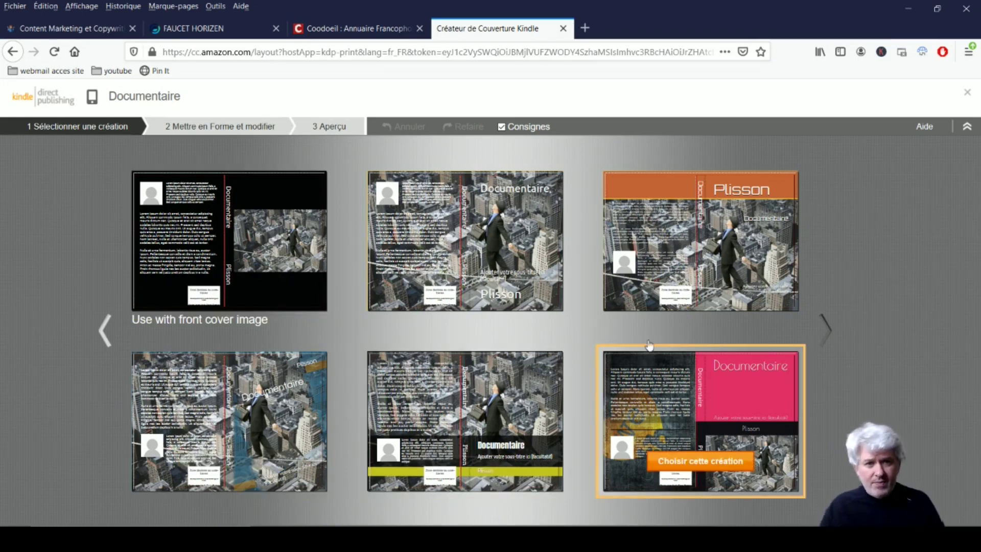
click(967, 93)
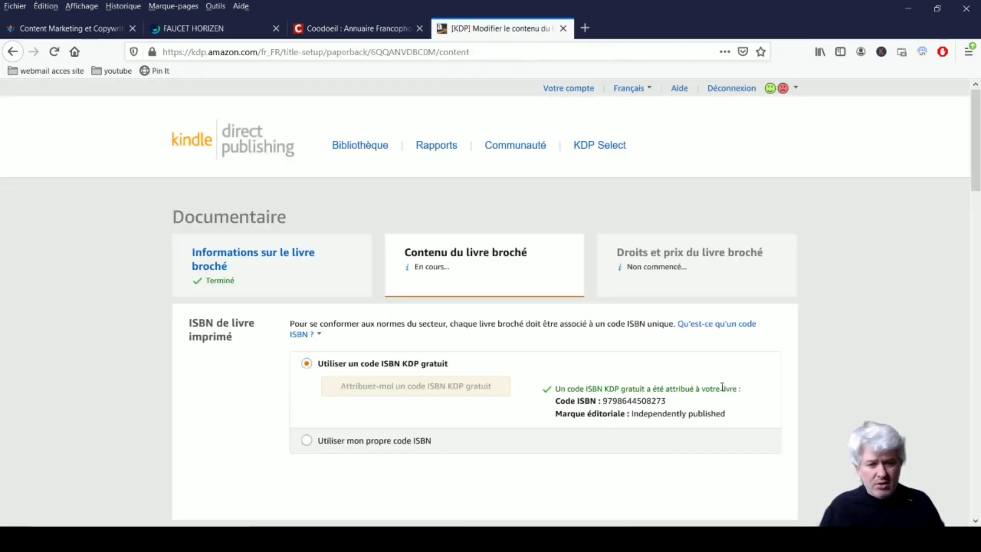
Review the paperback content page from the ISBN section through to the book preview and save options
scroll(704, 414, down, 3)
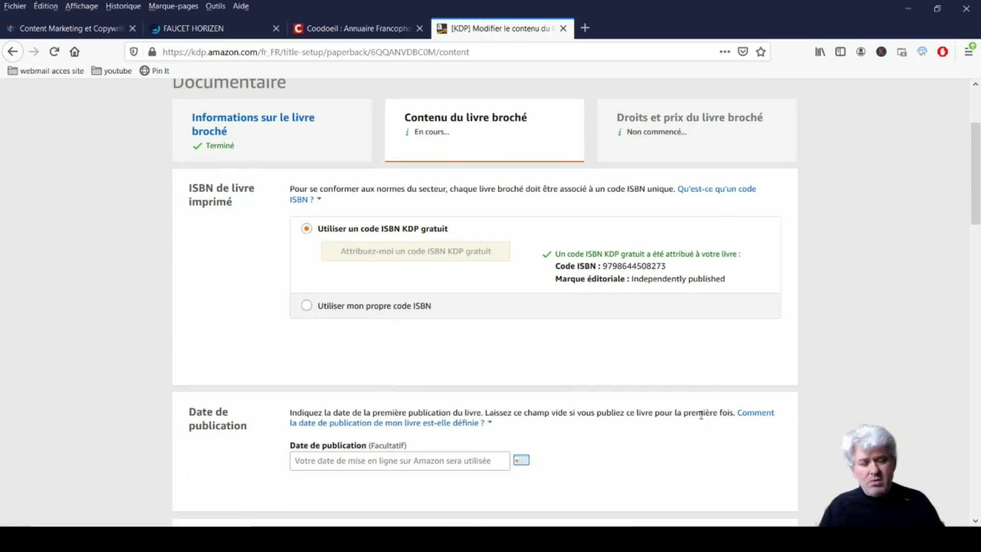
scroll(701, 415, down, 14)
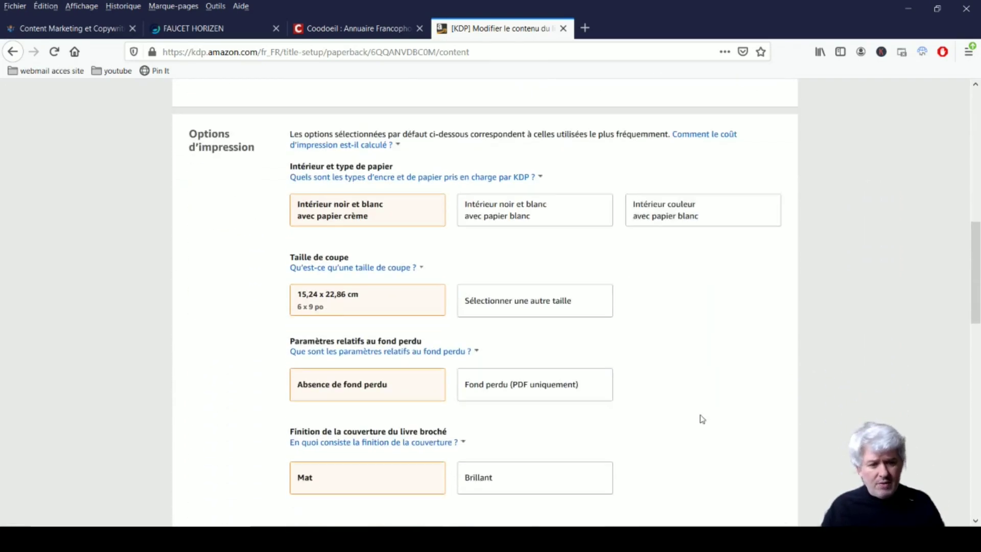
scroll(699, 416, down, 7)
scroll(698, 415, down, 4)
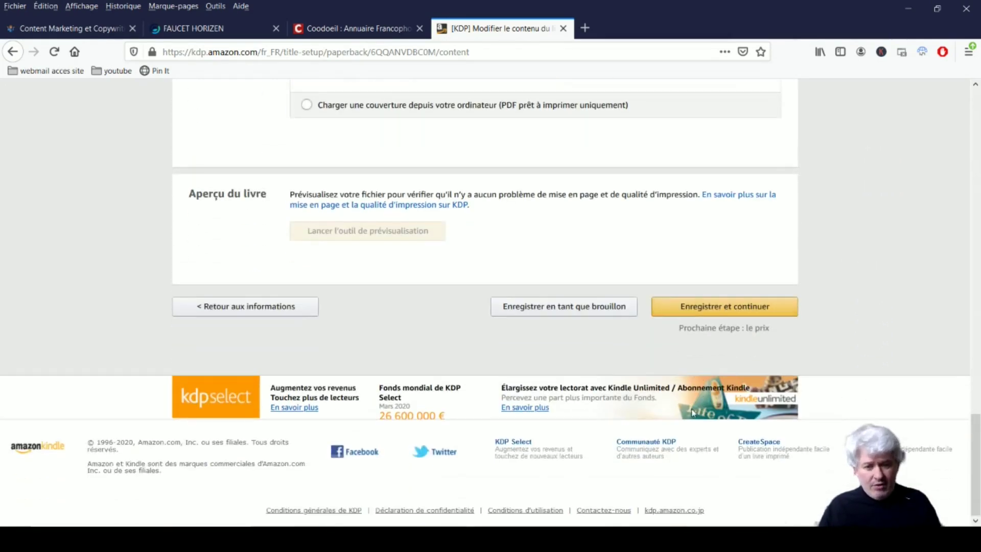
scroll(468, 358, up, 2)
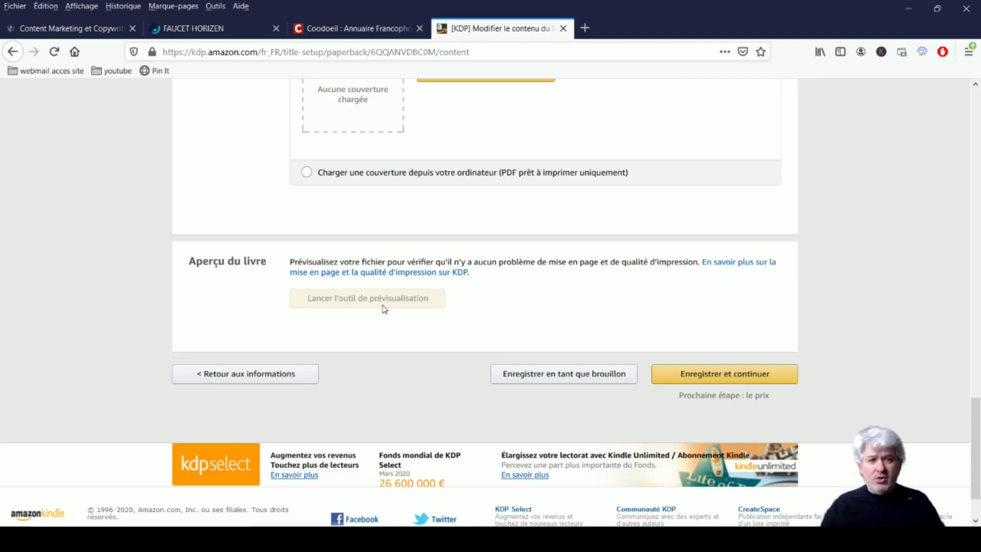
scroll(470, 243, up, 10)
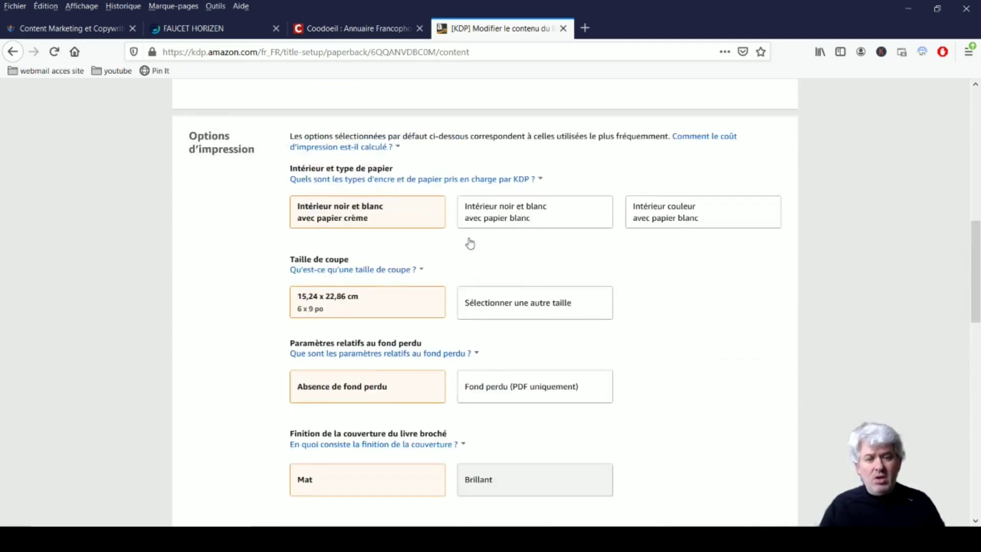
scroll(470, 243, up, 10)
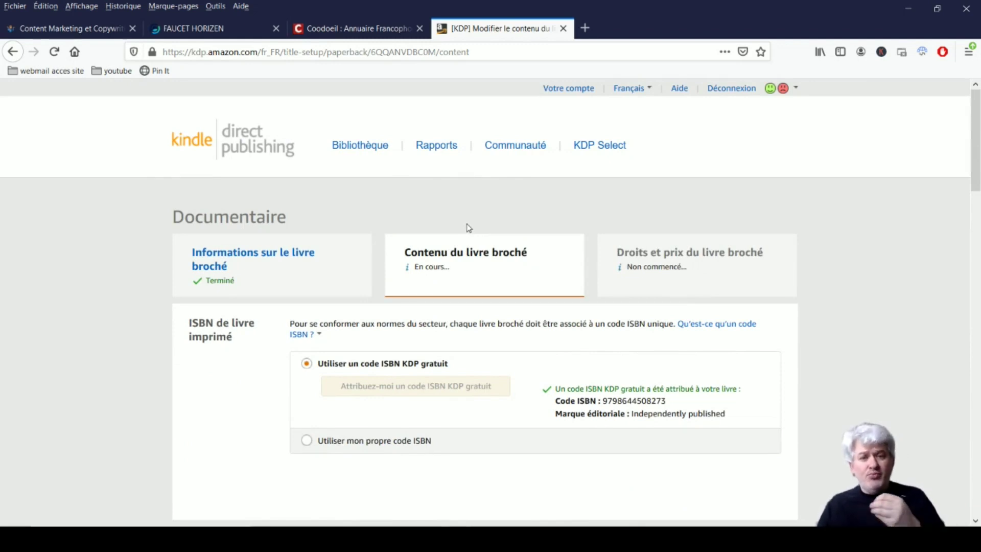
Open the KDP reports and examine the sales dashboard's date range help, ordered copies chart and KENP pages read chart
click(436, 146)
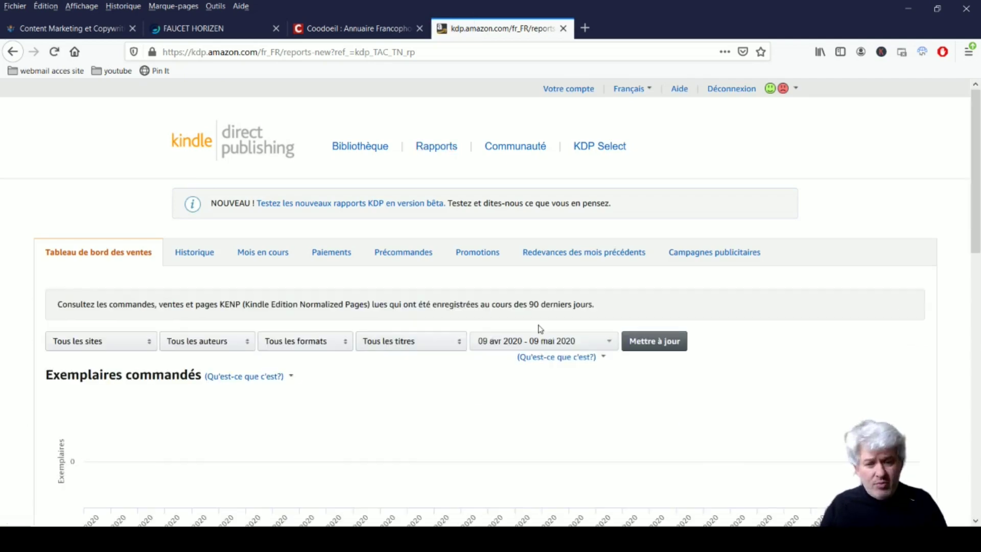
click(550, 360)
click(761, 328)
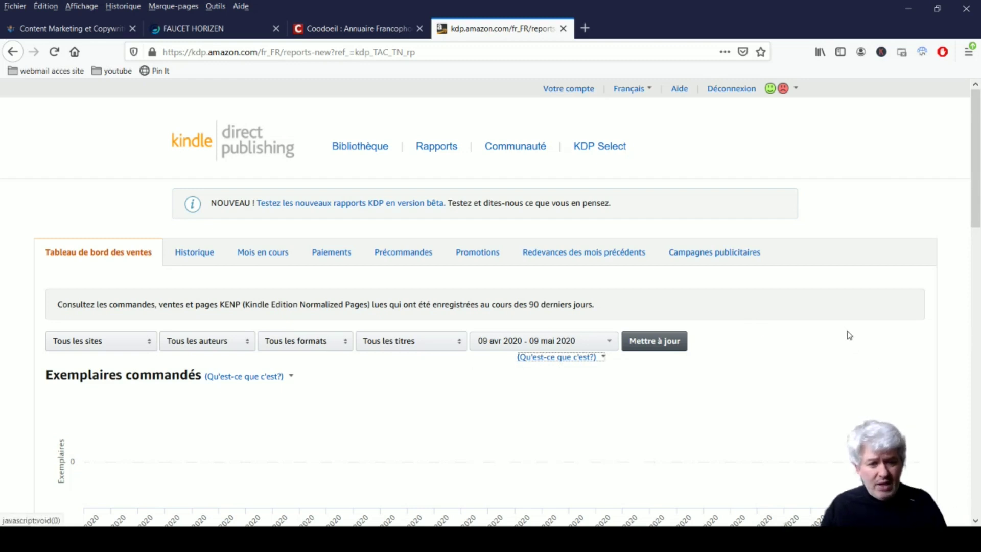
scroll(823, 329, down, 2)
scroll(822, 330, down, 3)
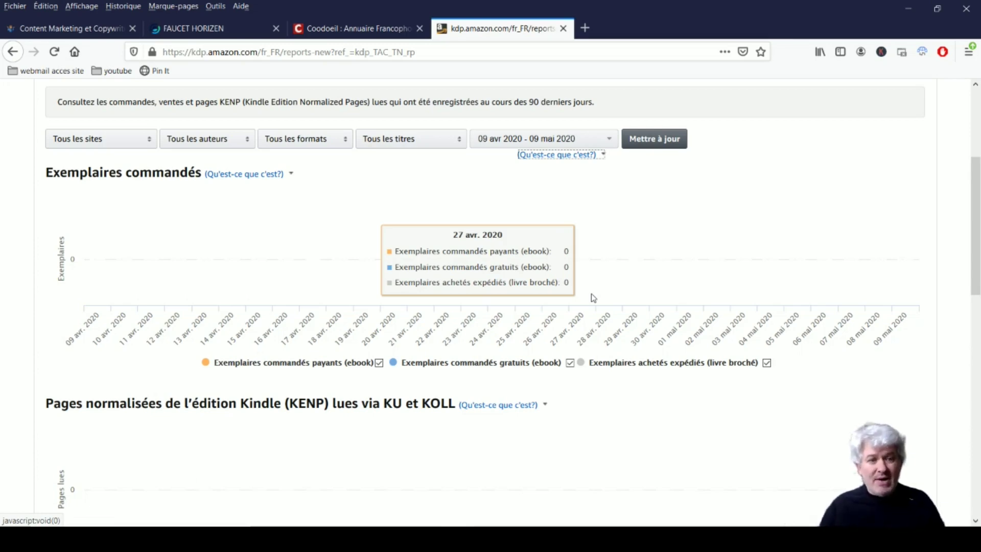
Open the Historique report and look over its contents
scroll(784, 276, up, 3)
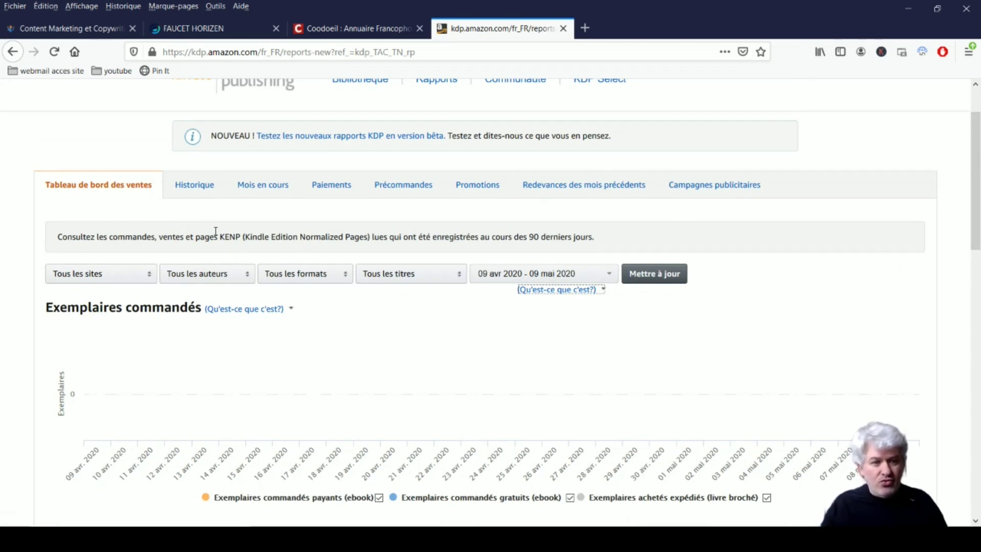
click(196, 188)
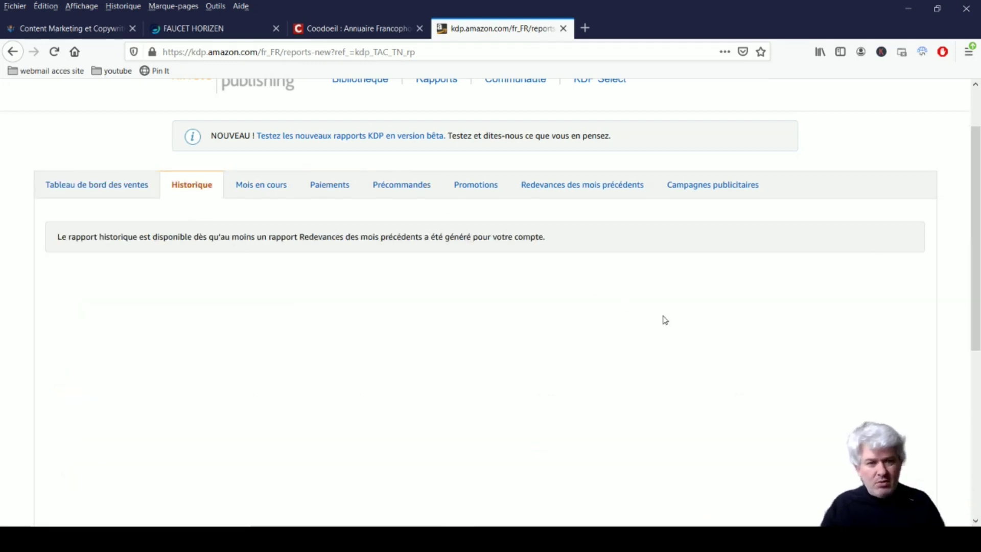
scroll(339, 274, down, 3)
scroll(339, 274, up, 4)
Open the Paiements report and examine its status, sales period and site filter options without changing any of them
click(330, 252)
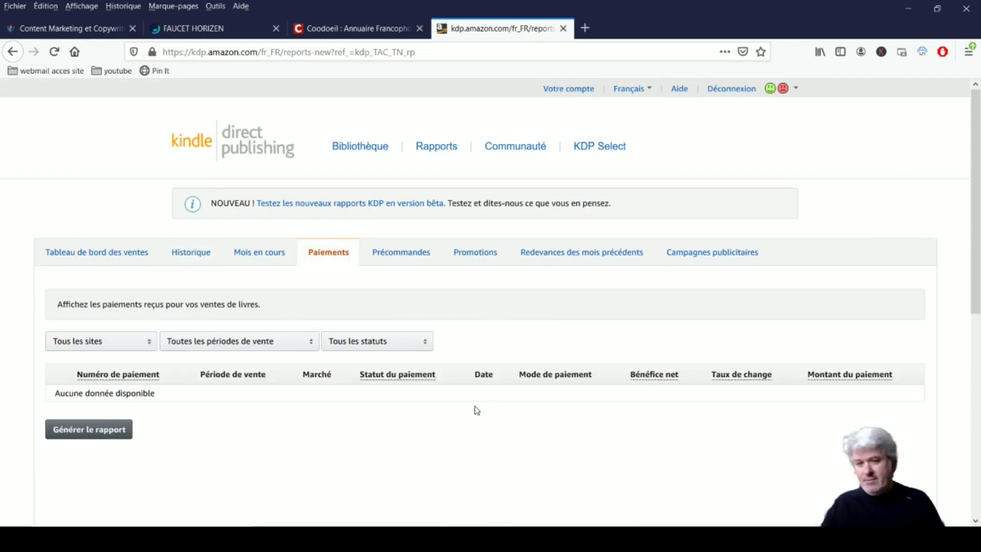
click(373, 346)
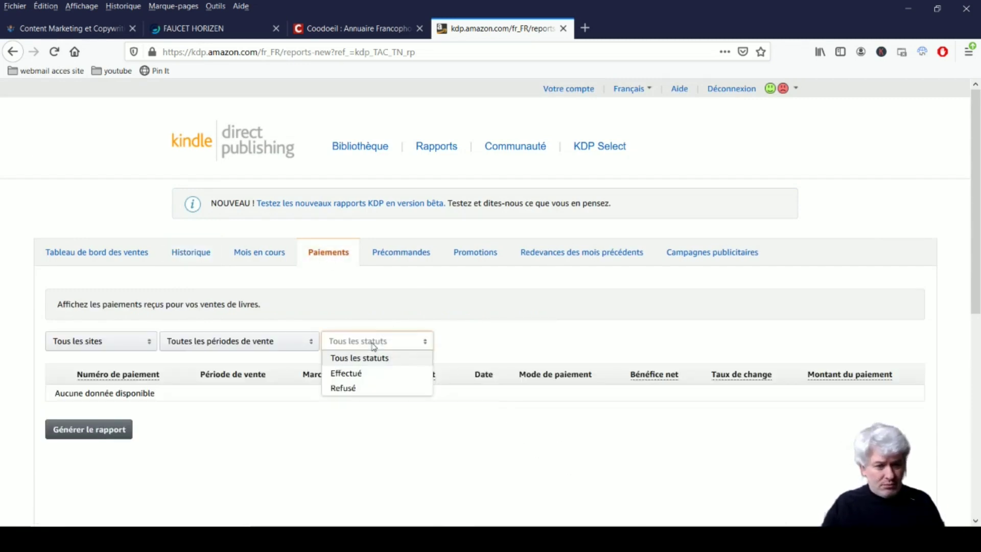
click(251, 348)
click(121, 345)
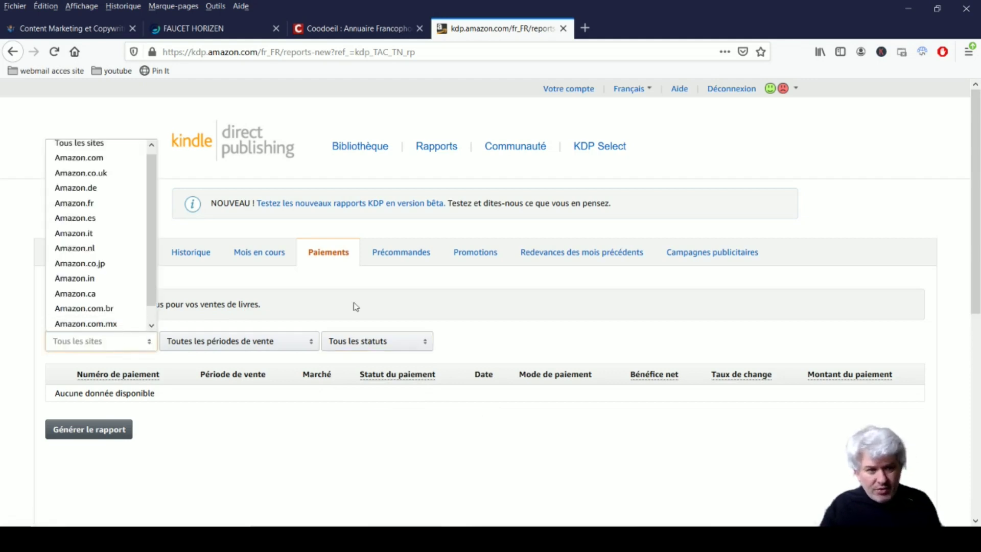
drag(152, 236, 147, 211)
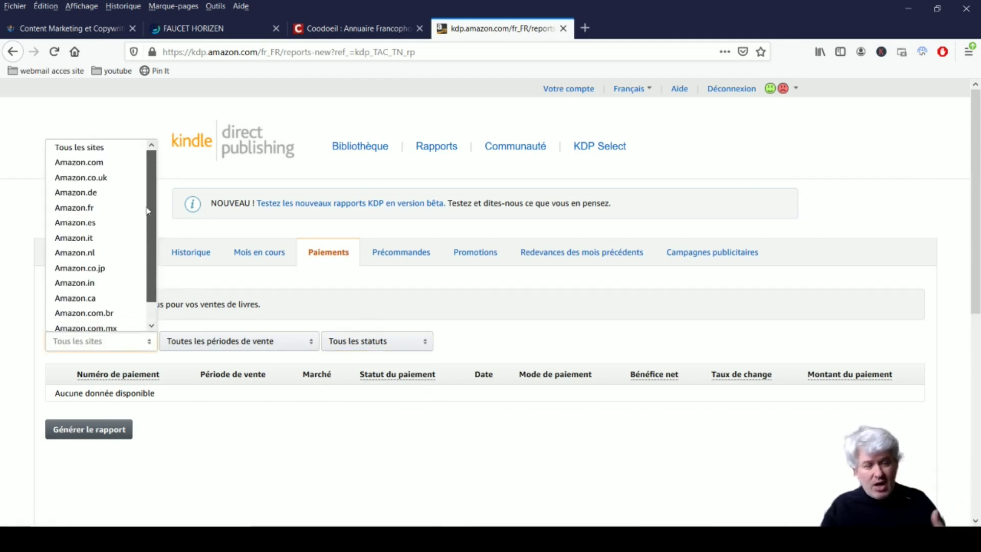
click(548, 302)
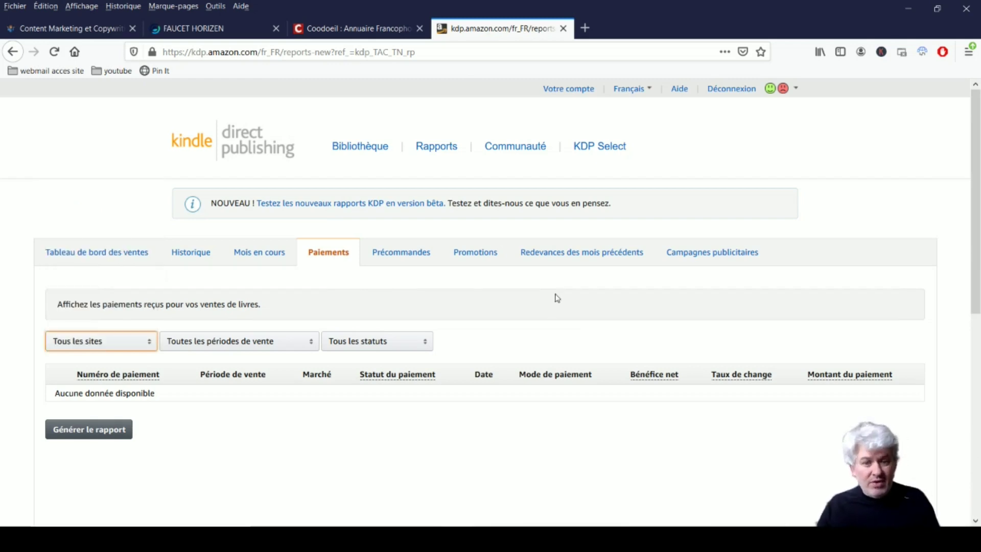
Review the Campagnes publicitaires report down to the page footer, and return to the sales dashboard
click(671, 255)
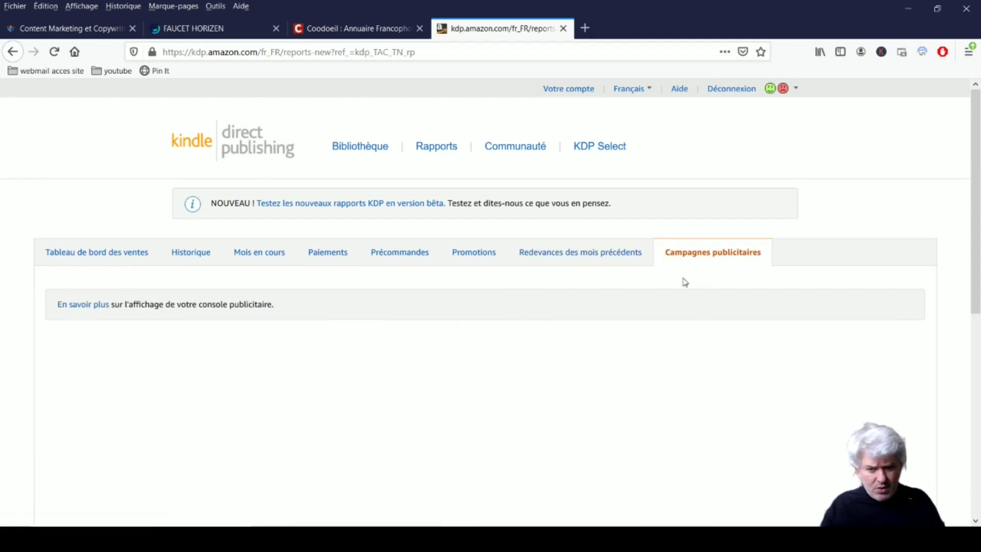
scroll(683, 281, down, 5)
scroll(682, 291, down, 2)
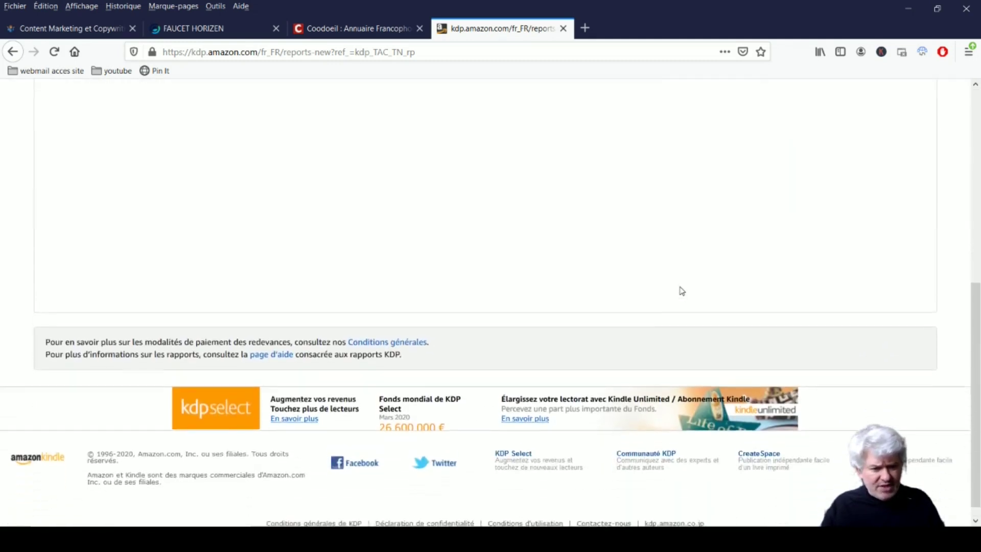
scroll(674, 288, up, 15)
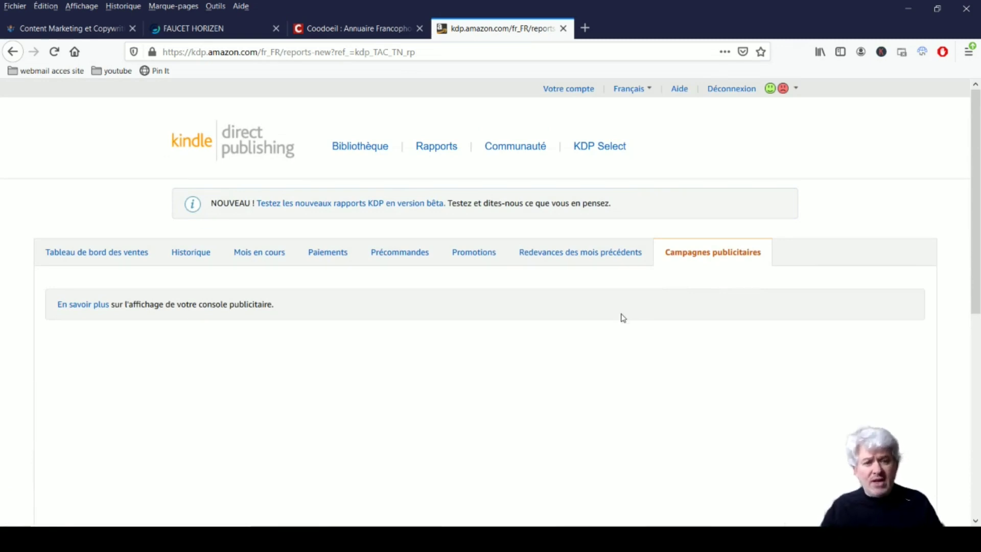
click(115, 256)
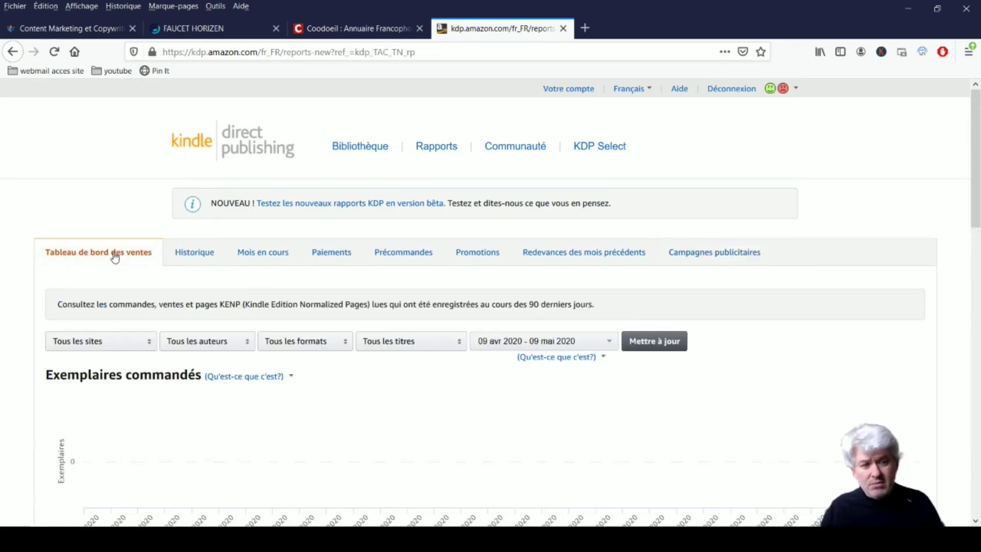